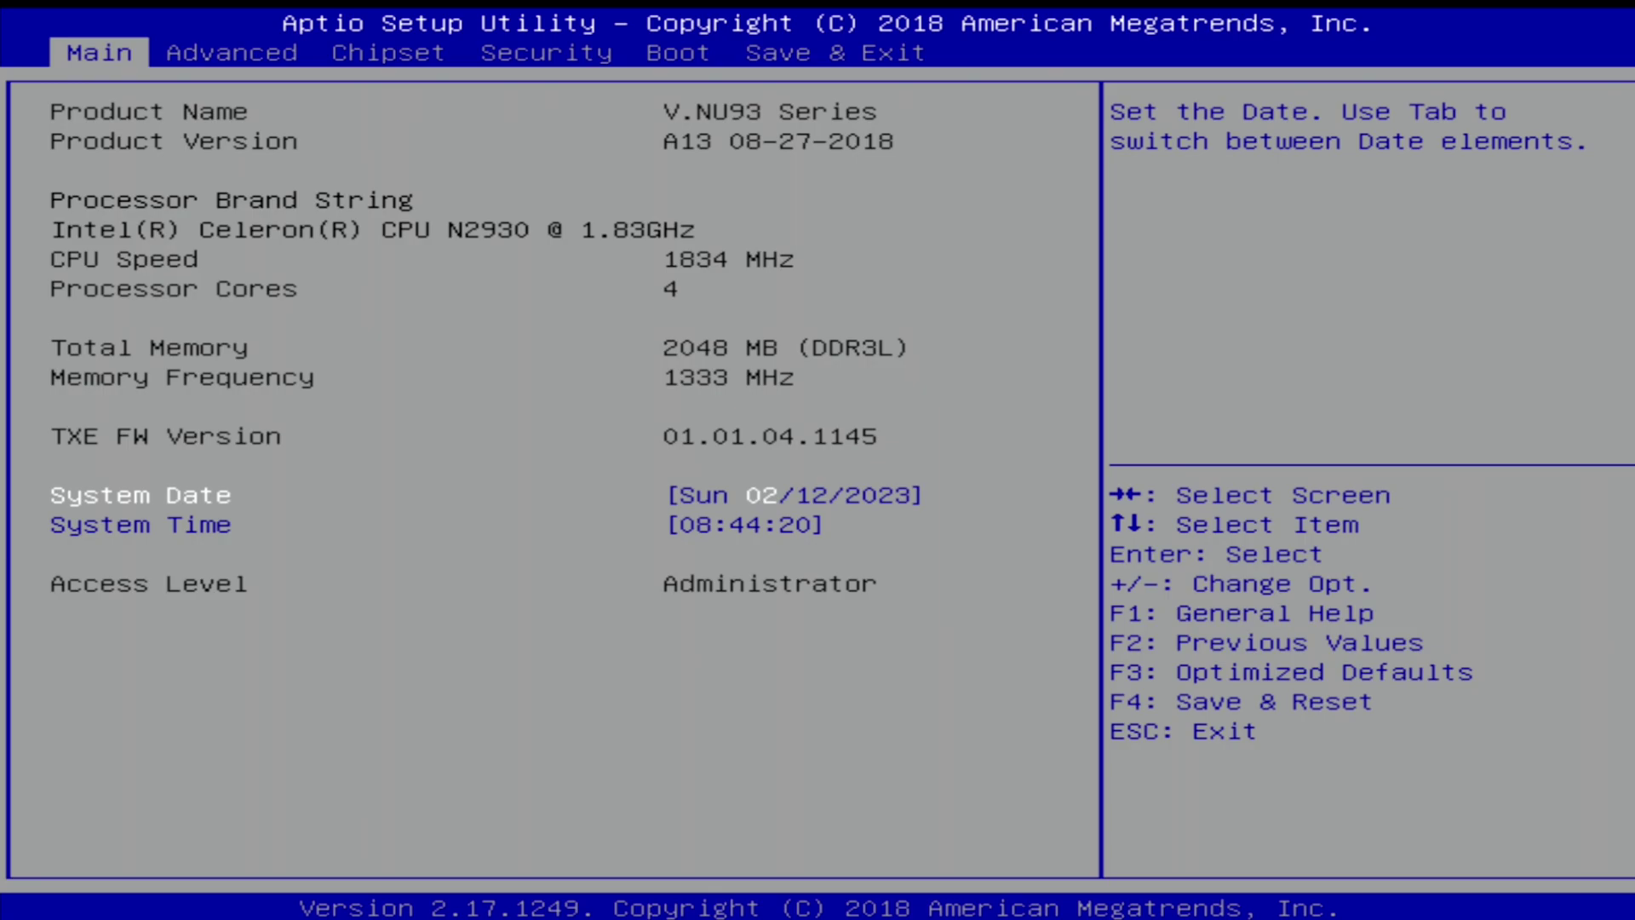
# Move to the Advanced page and confirm OS Selection shows Android.
pyautogui.press('Right')
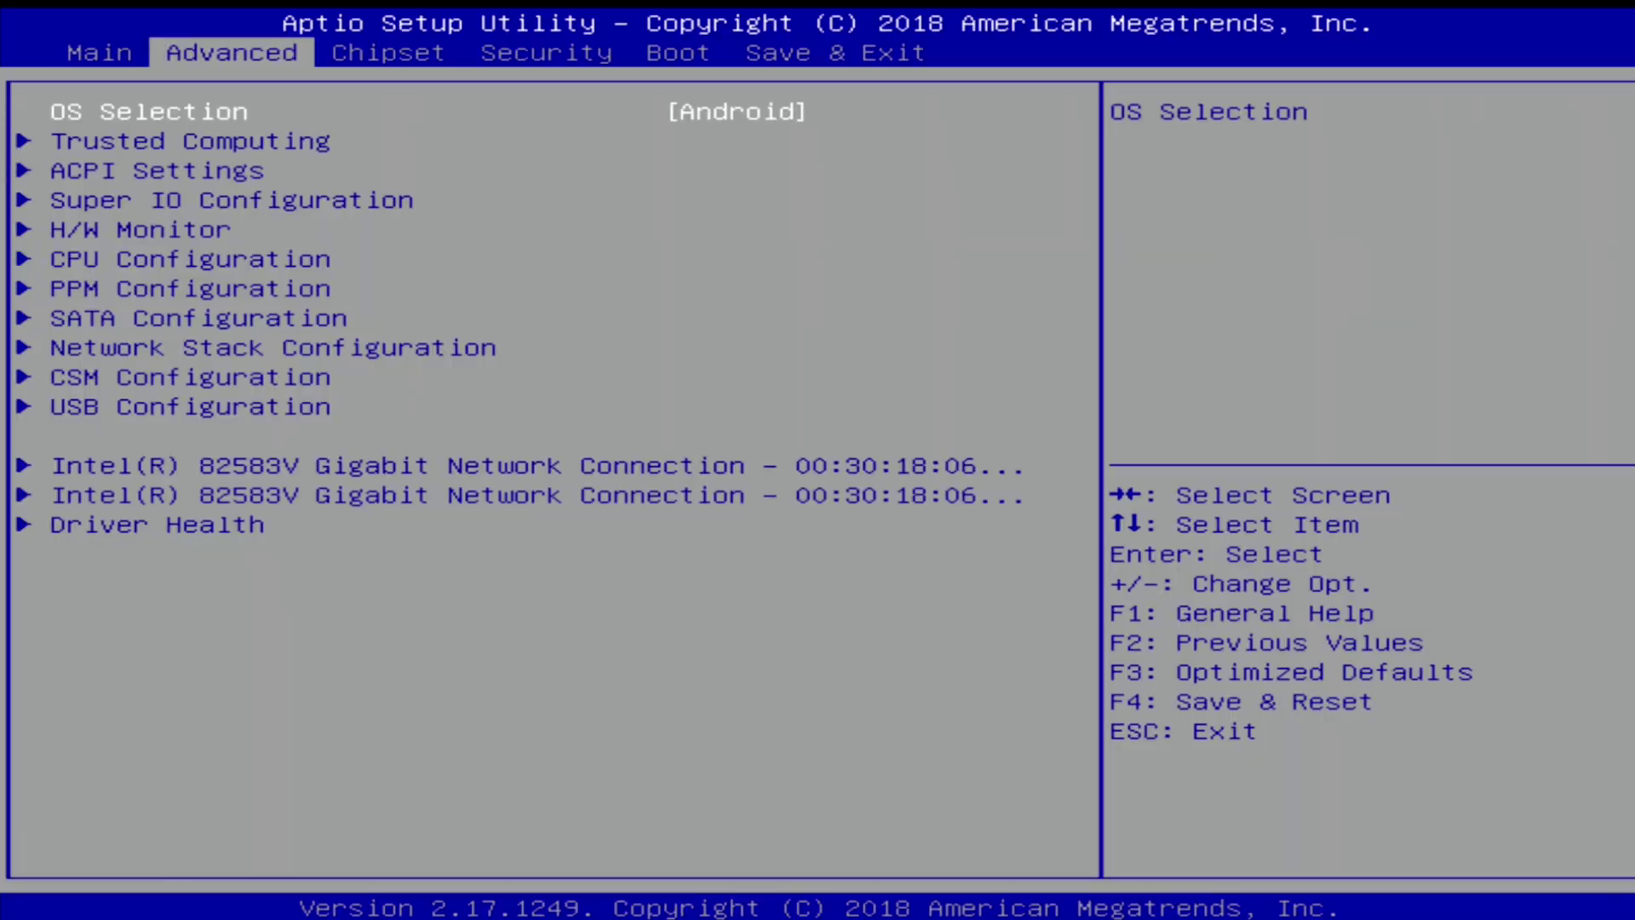
pyautogui.press('Down')
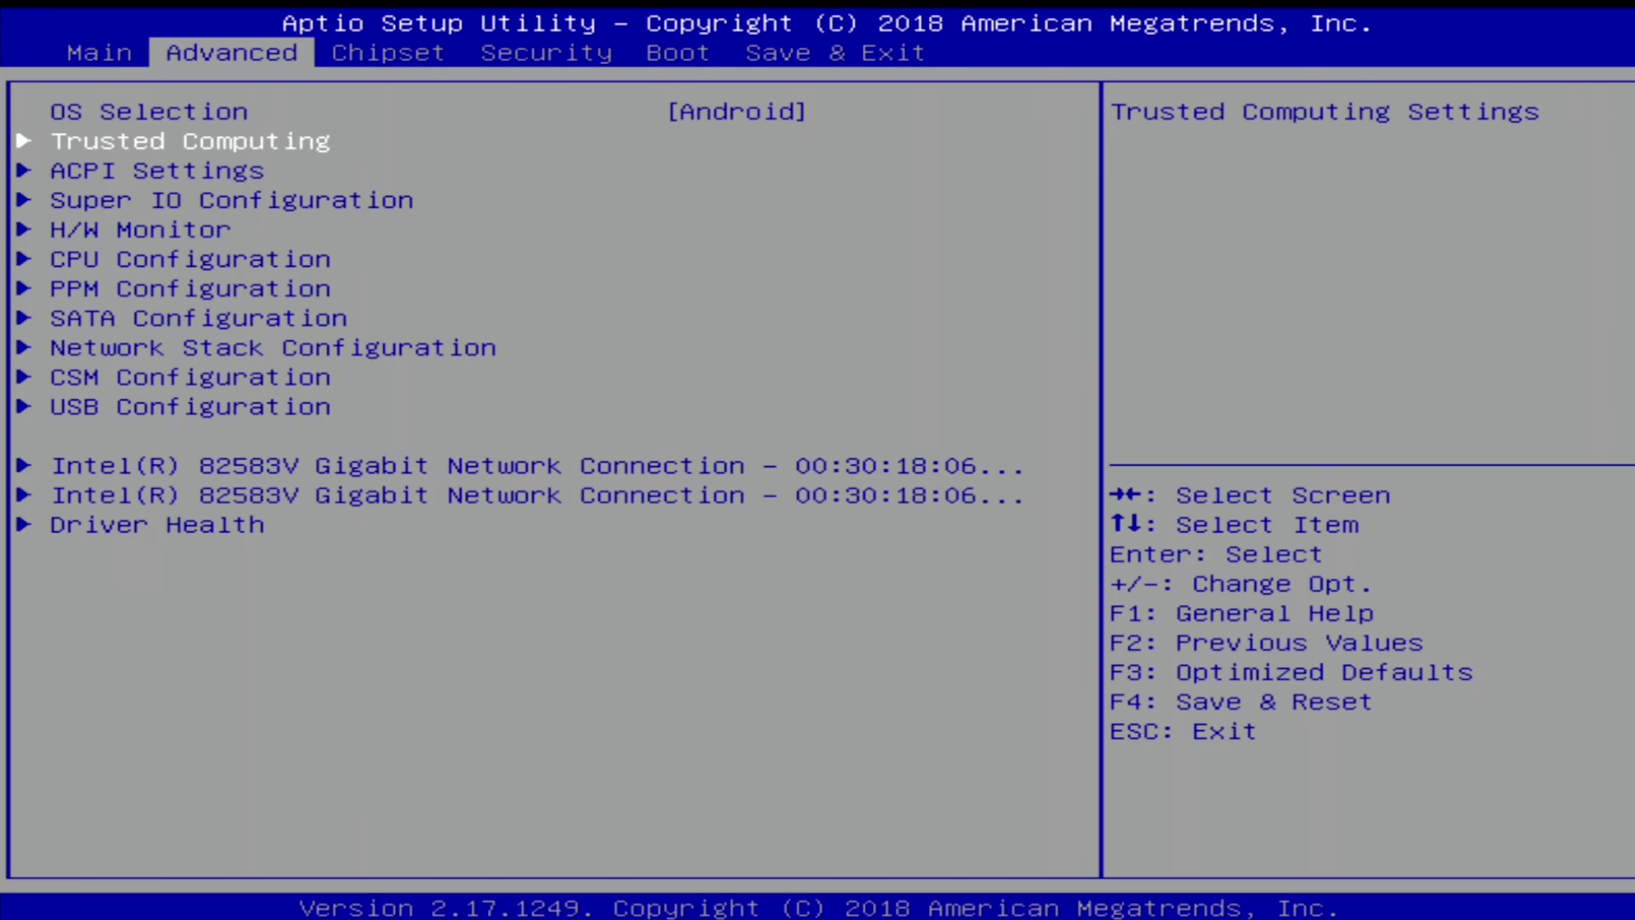
pyautogui.press('Return')
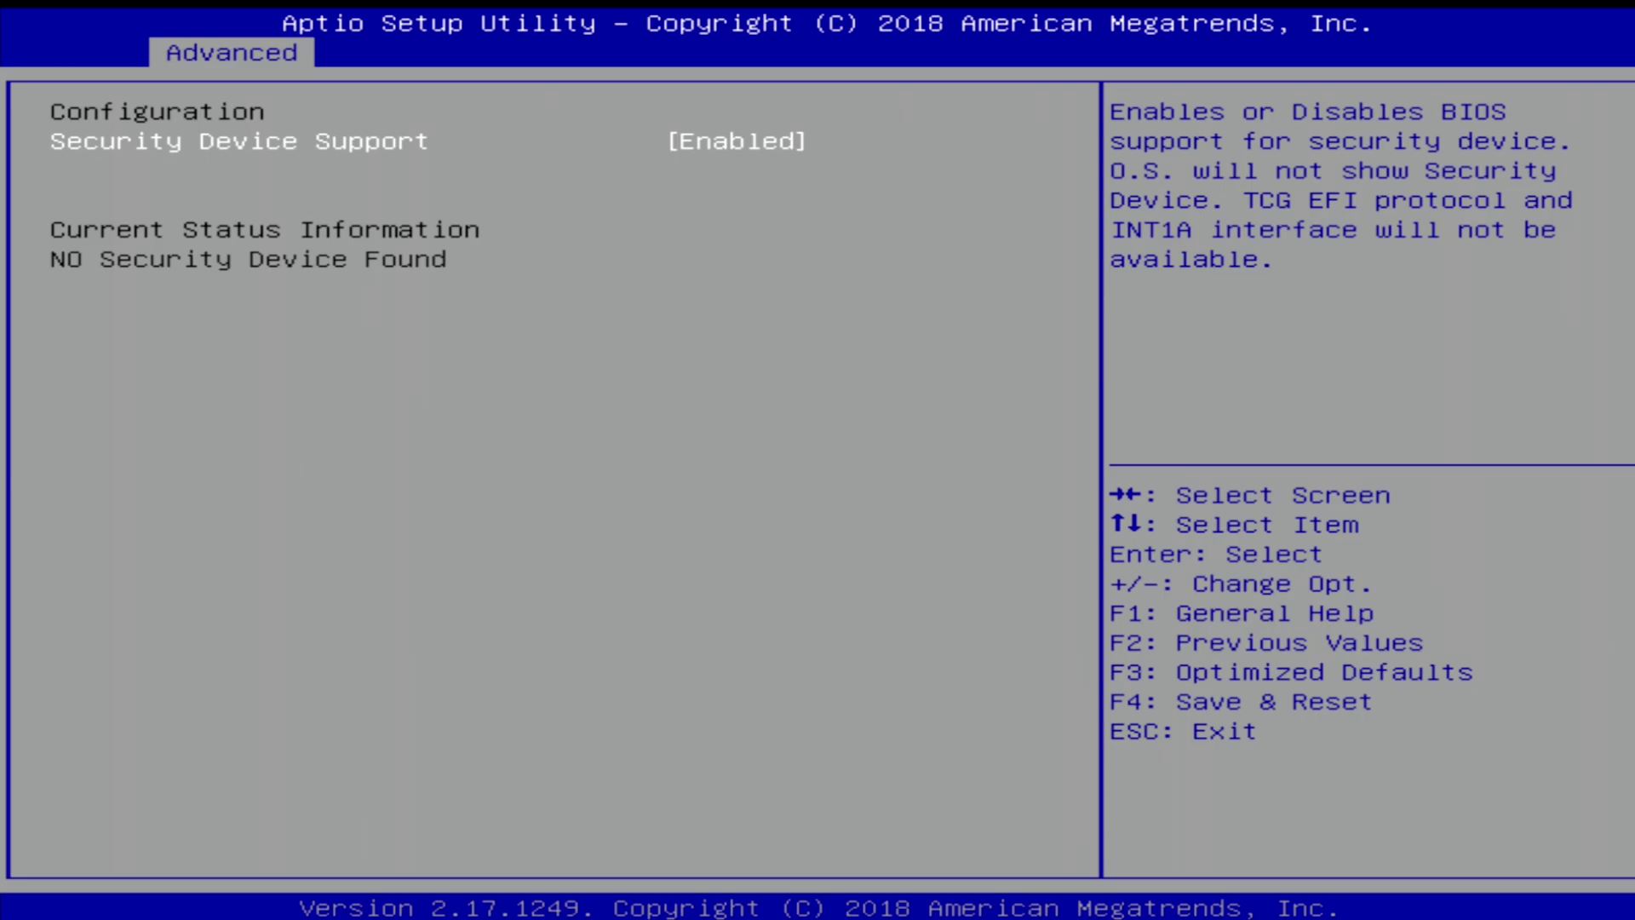
pyautogui.press('Escape')
pyautogui.press('Down')
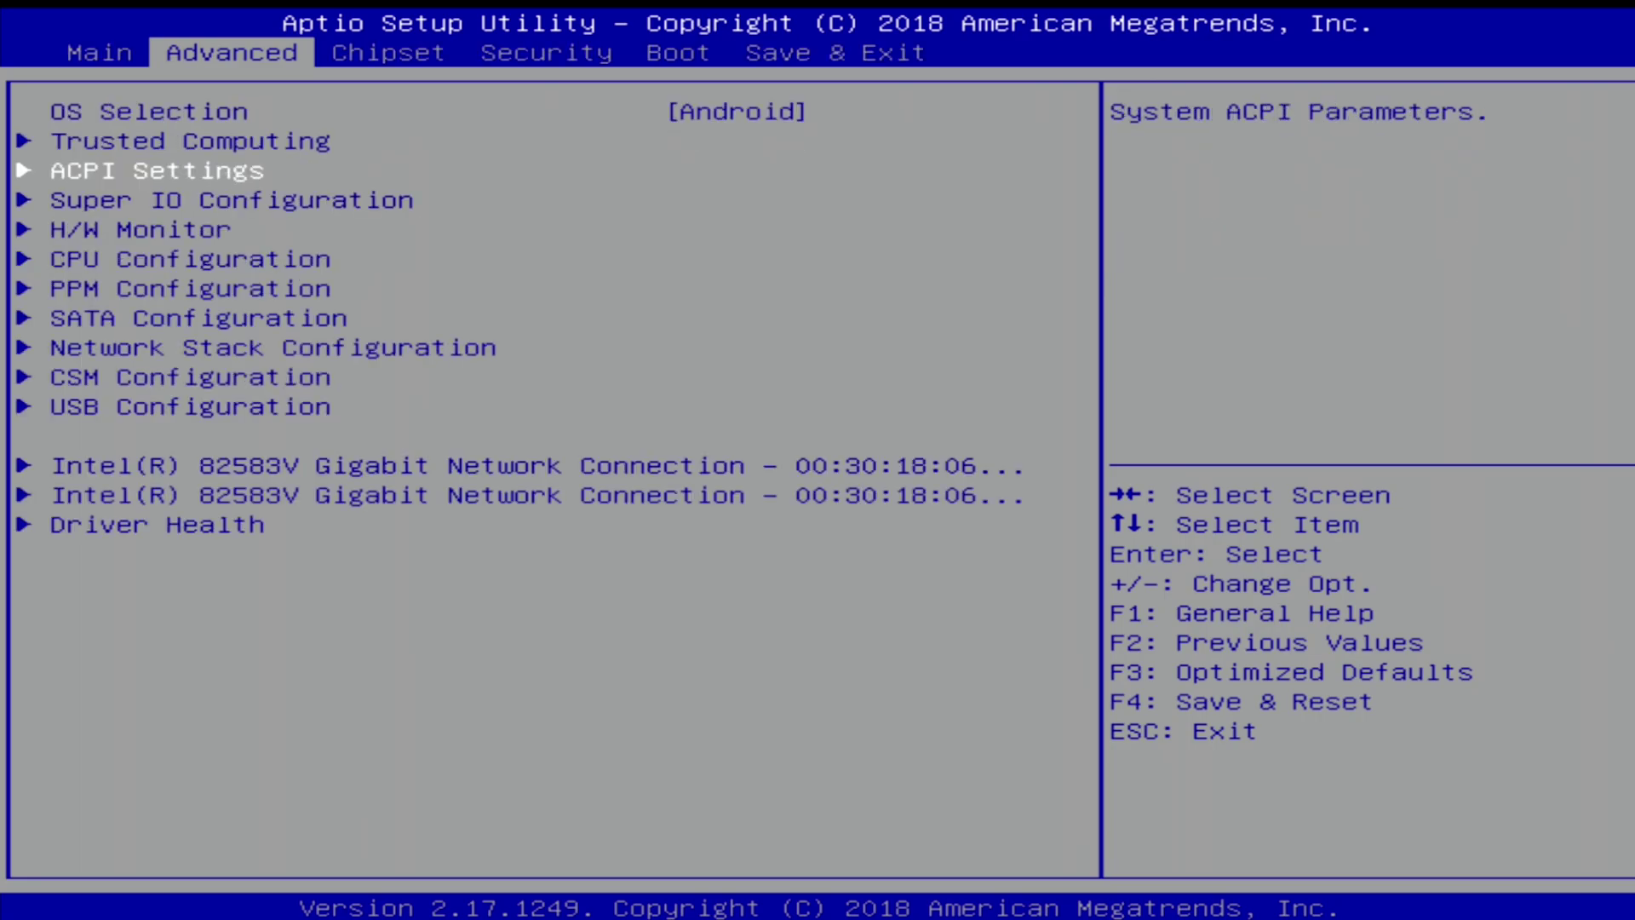
pyautogui.press('Return')
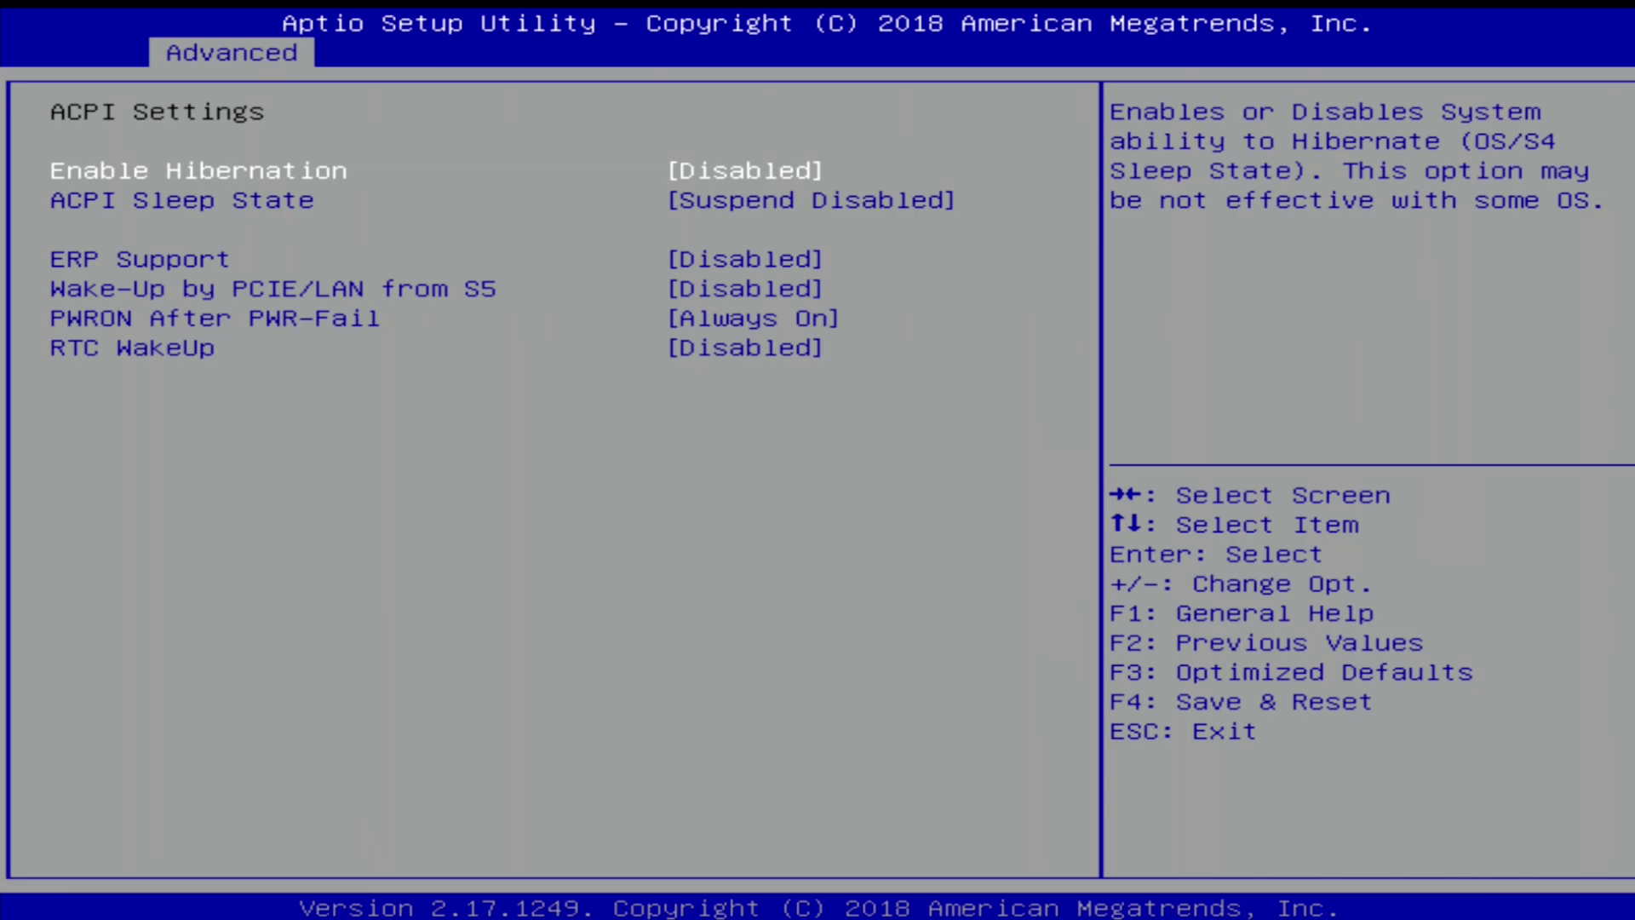
pyautogui.press('Escape')
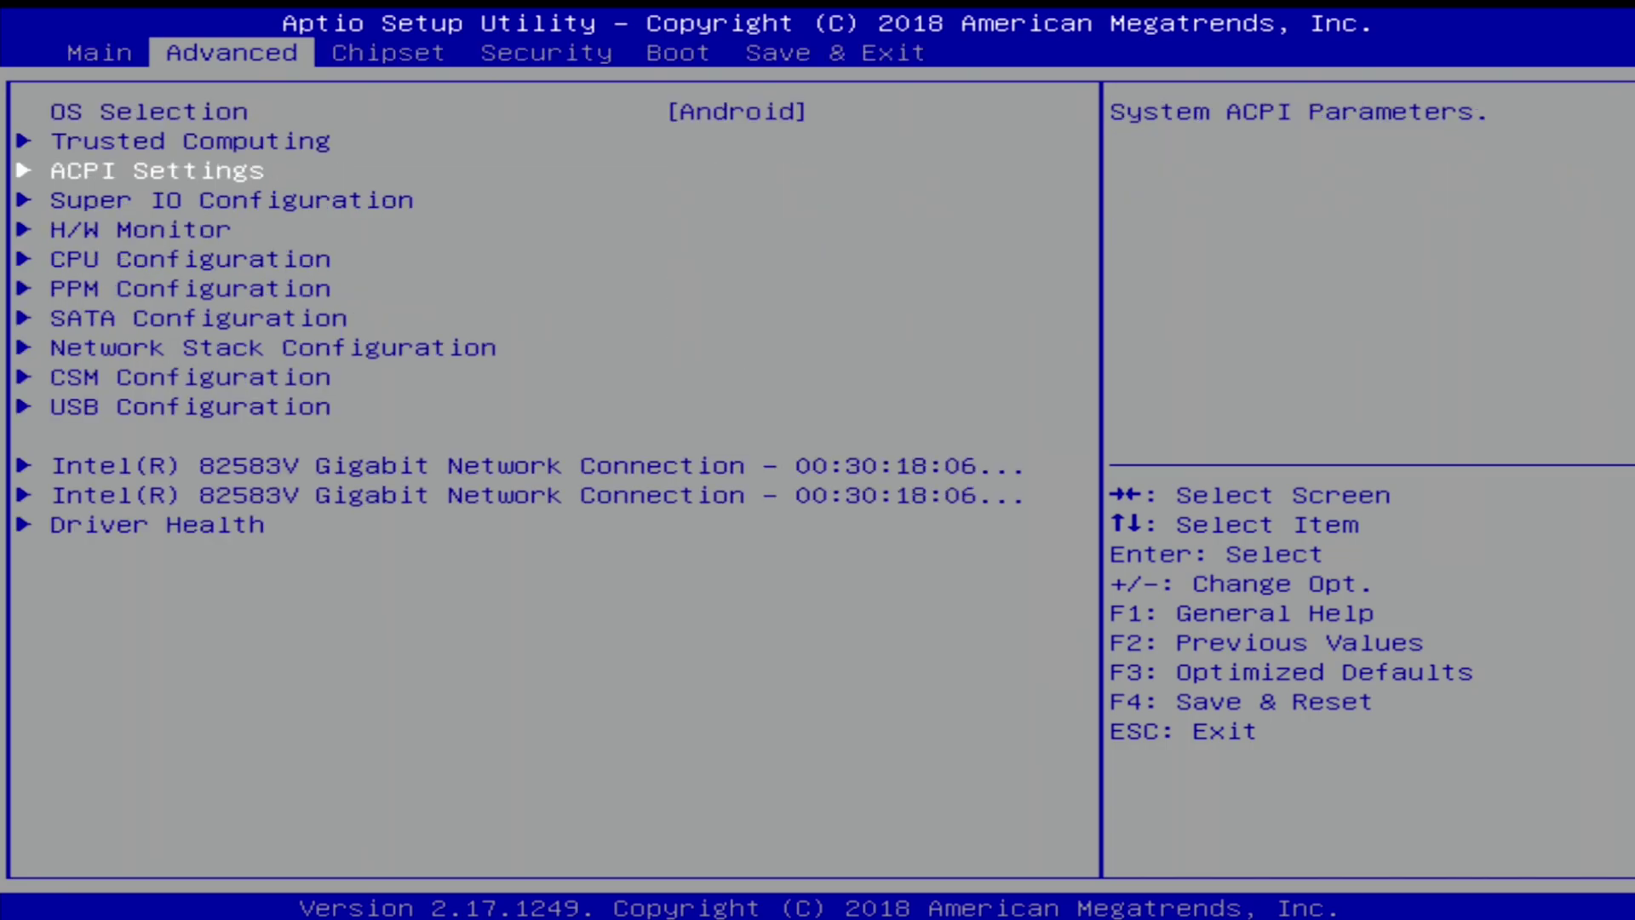
pyautogui.press('Down')
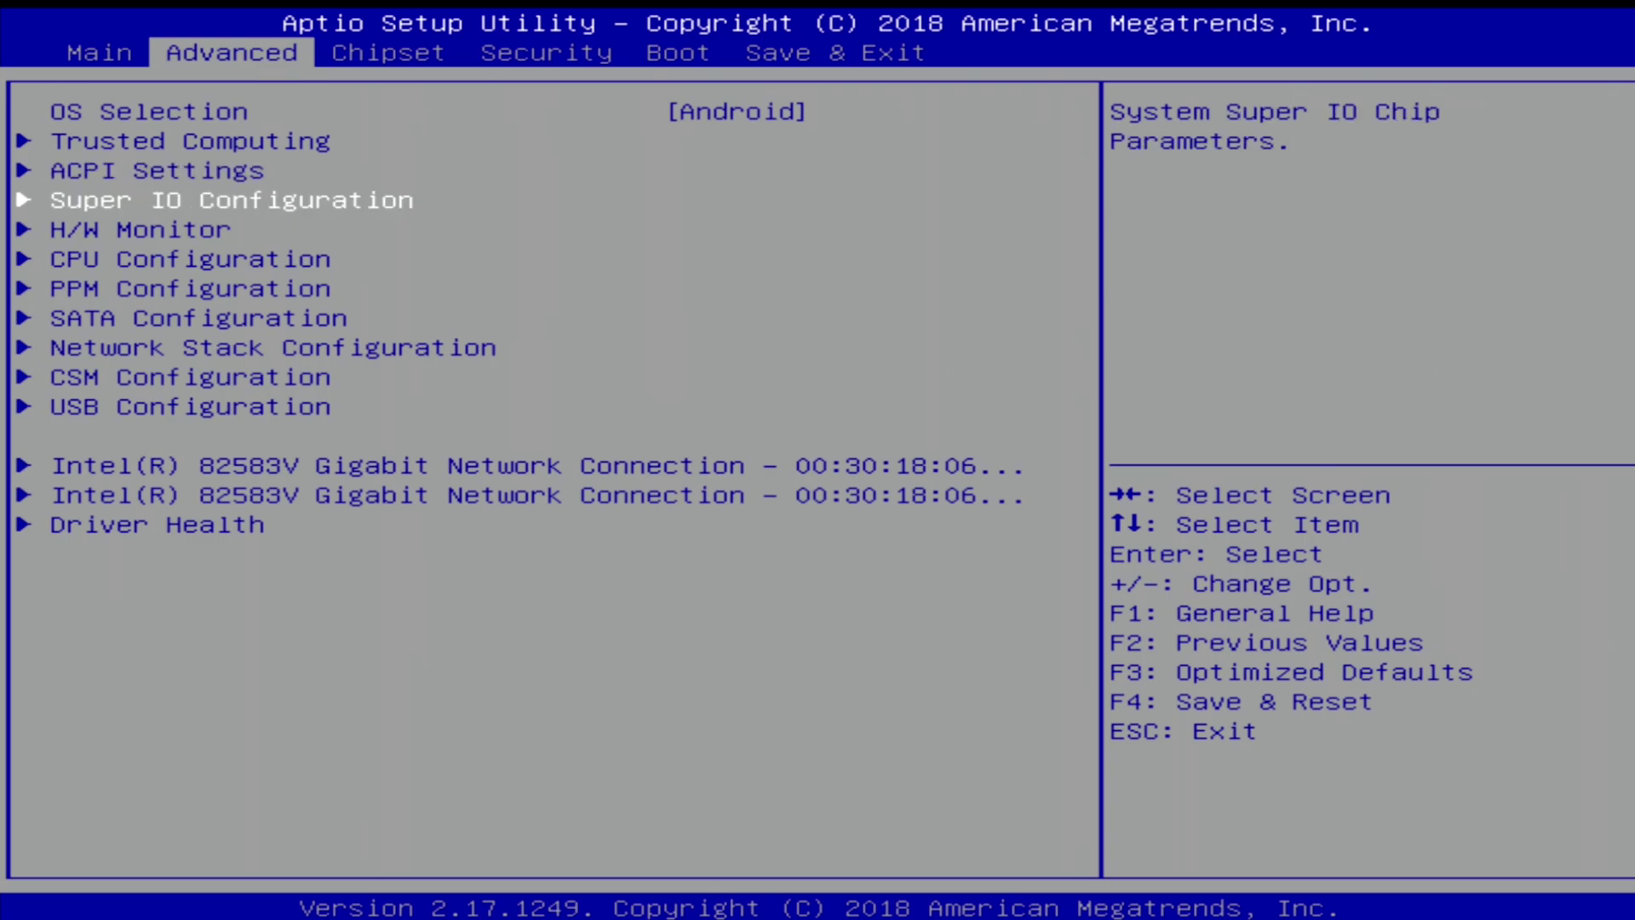
pyautogui.press('Return')
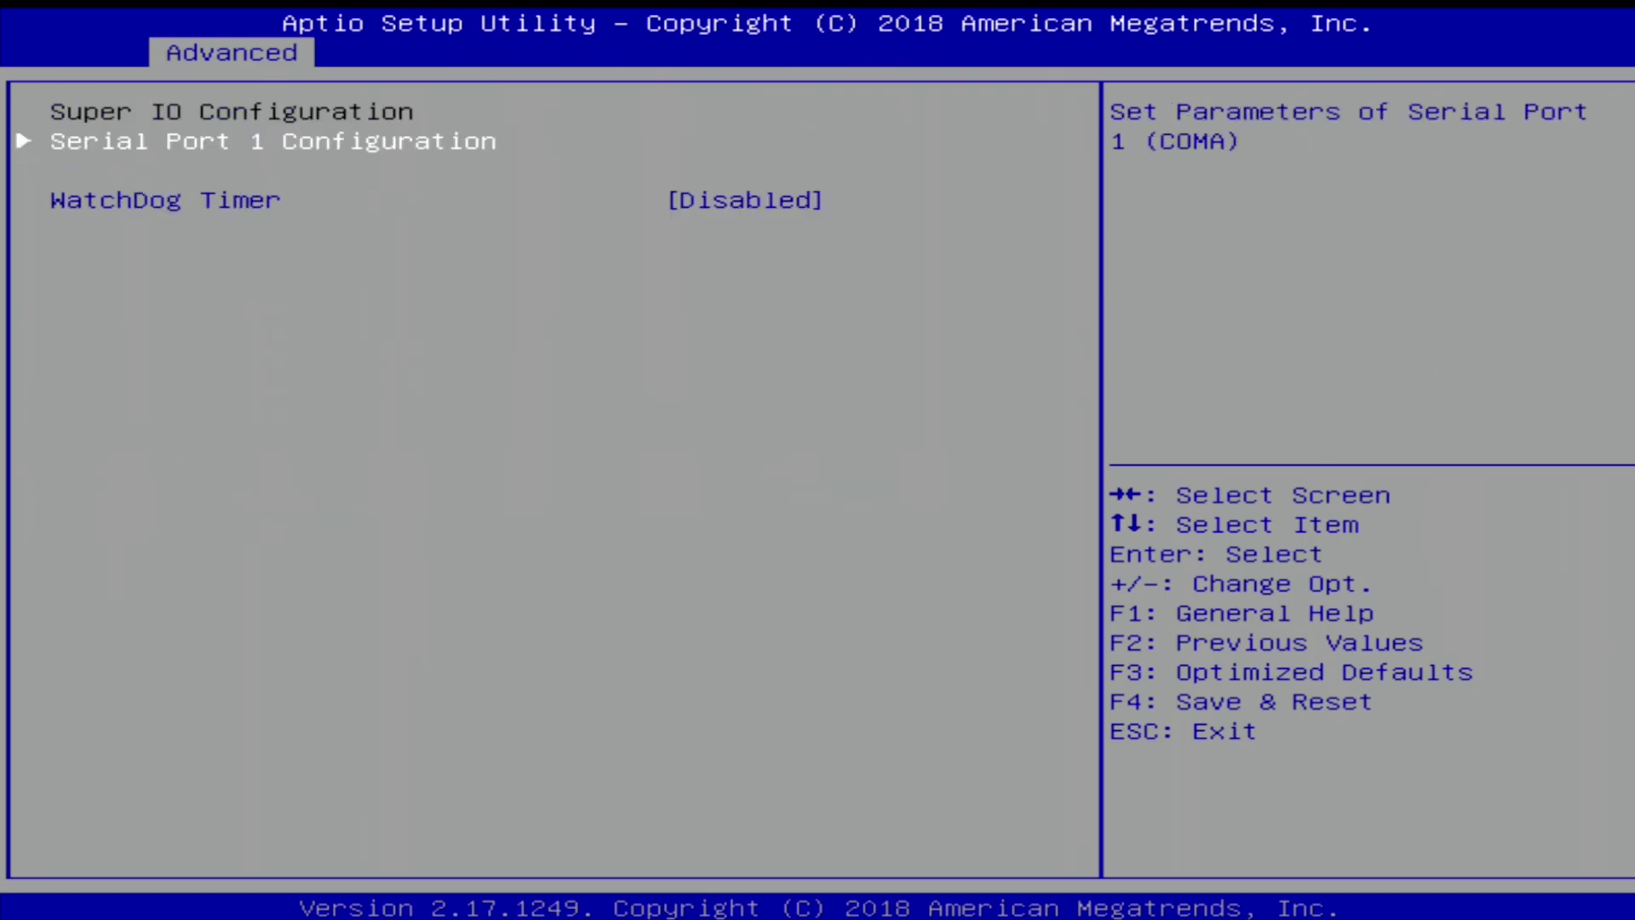
pyautogui.press('Escape')
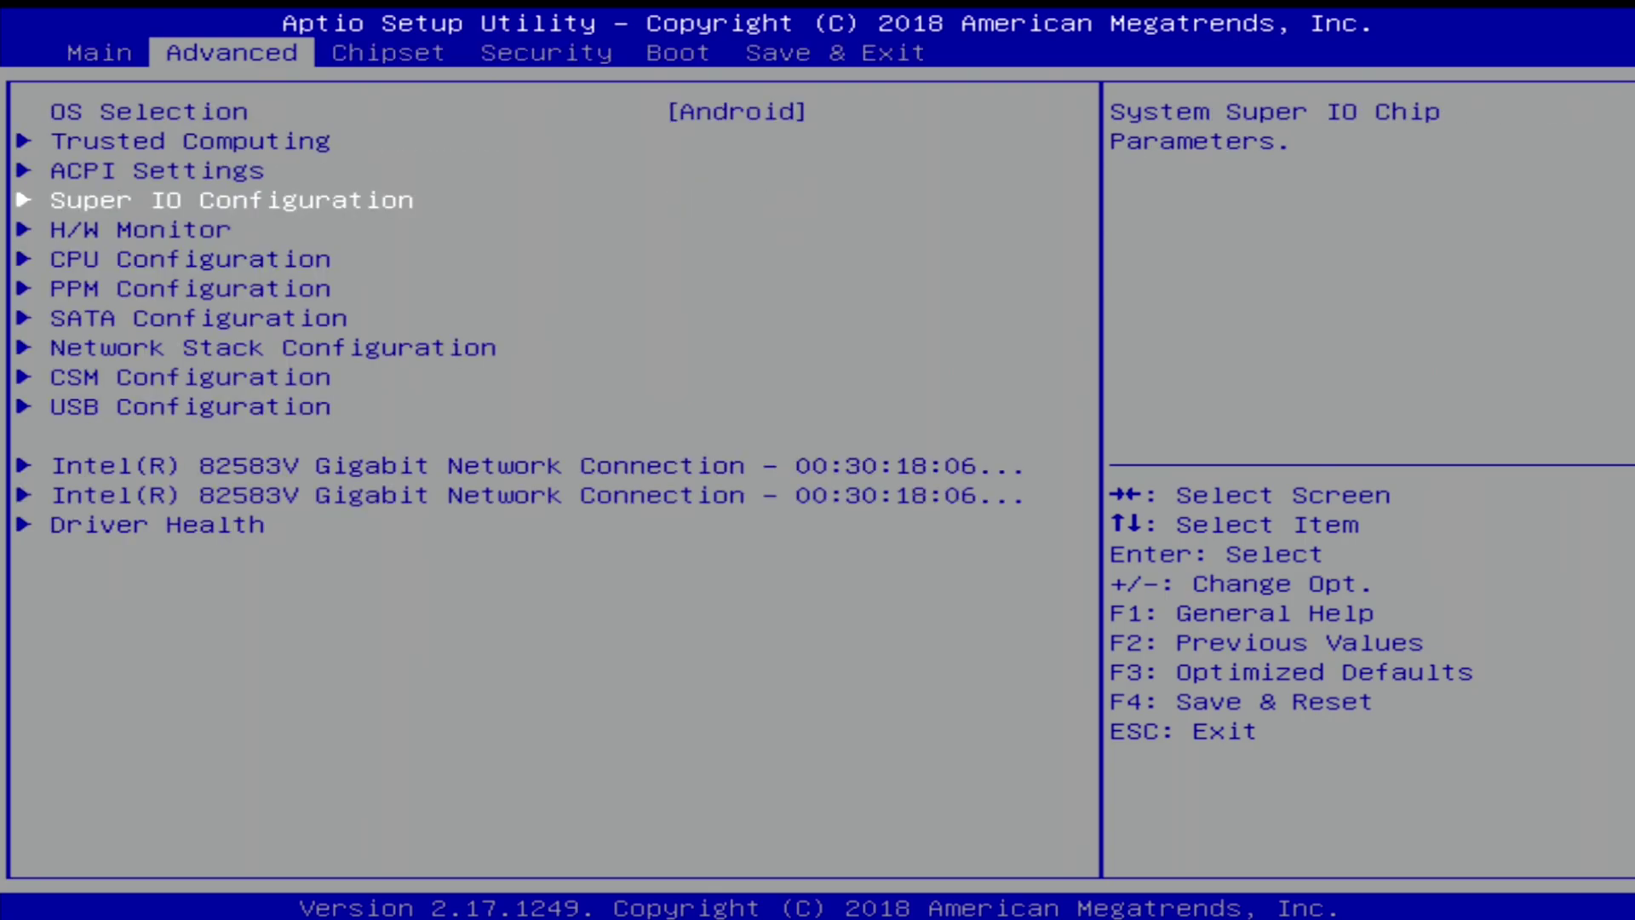
pyautogui.press('Down')
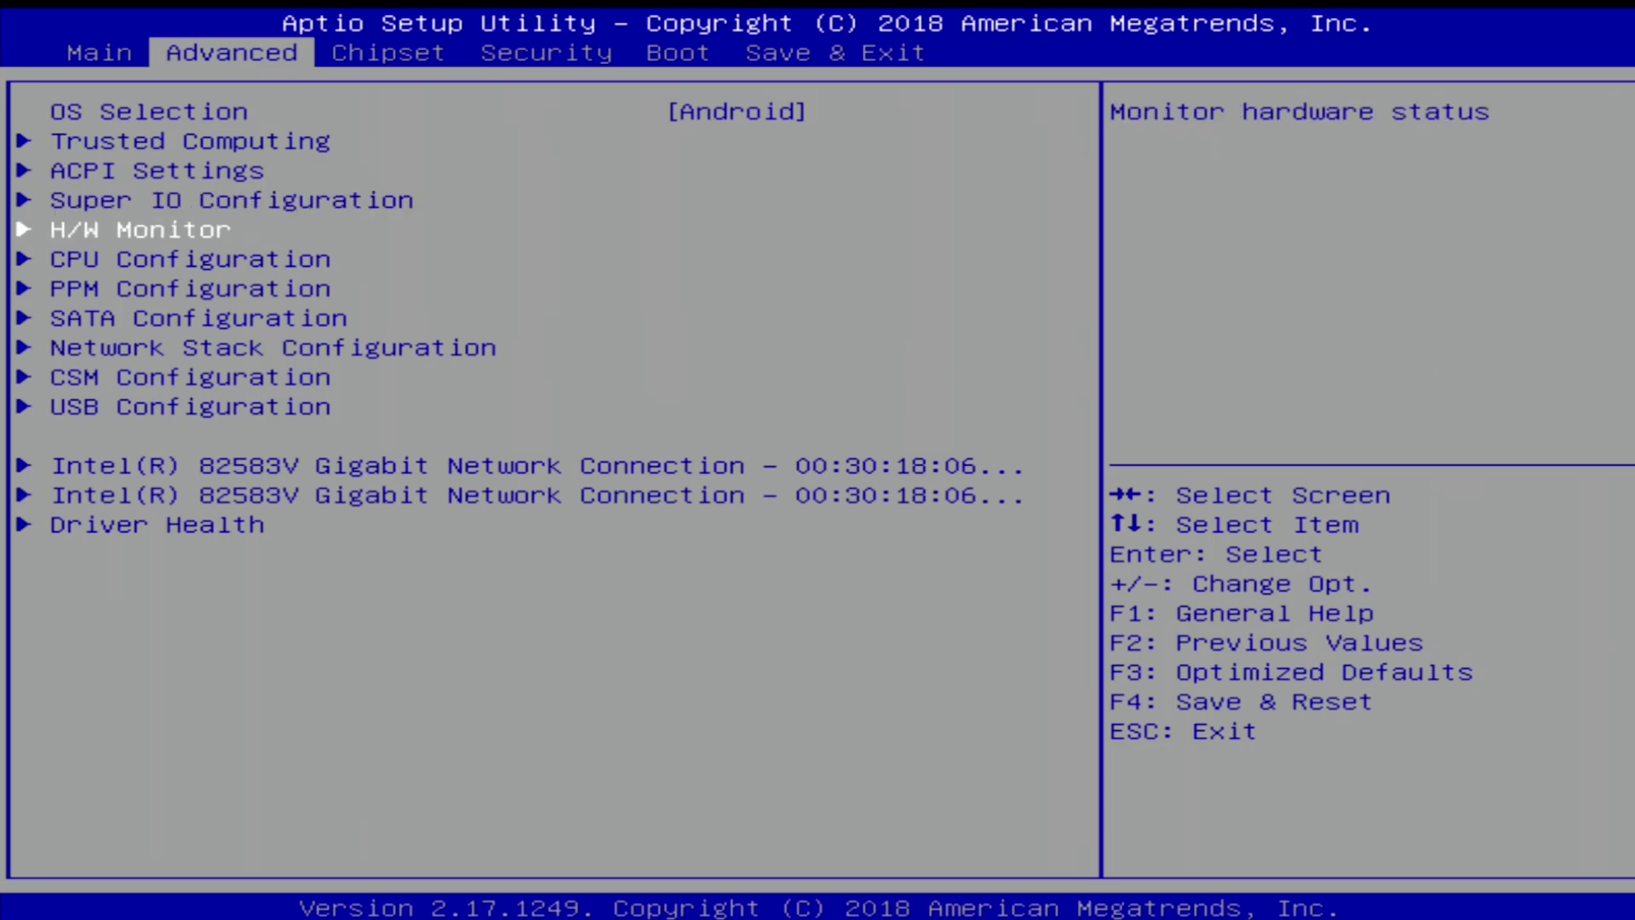
pyautogui.press('Return')
pyautogui.press('Escape')
pyautogui.press('Down')
pyautogui.press('Return')
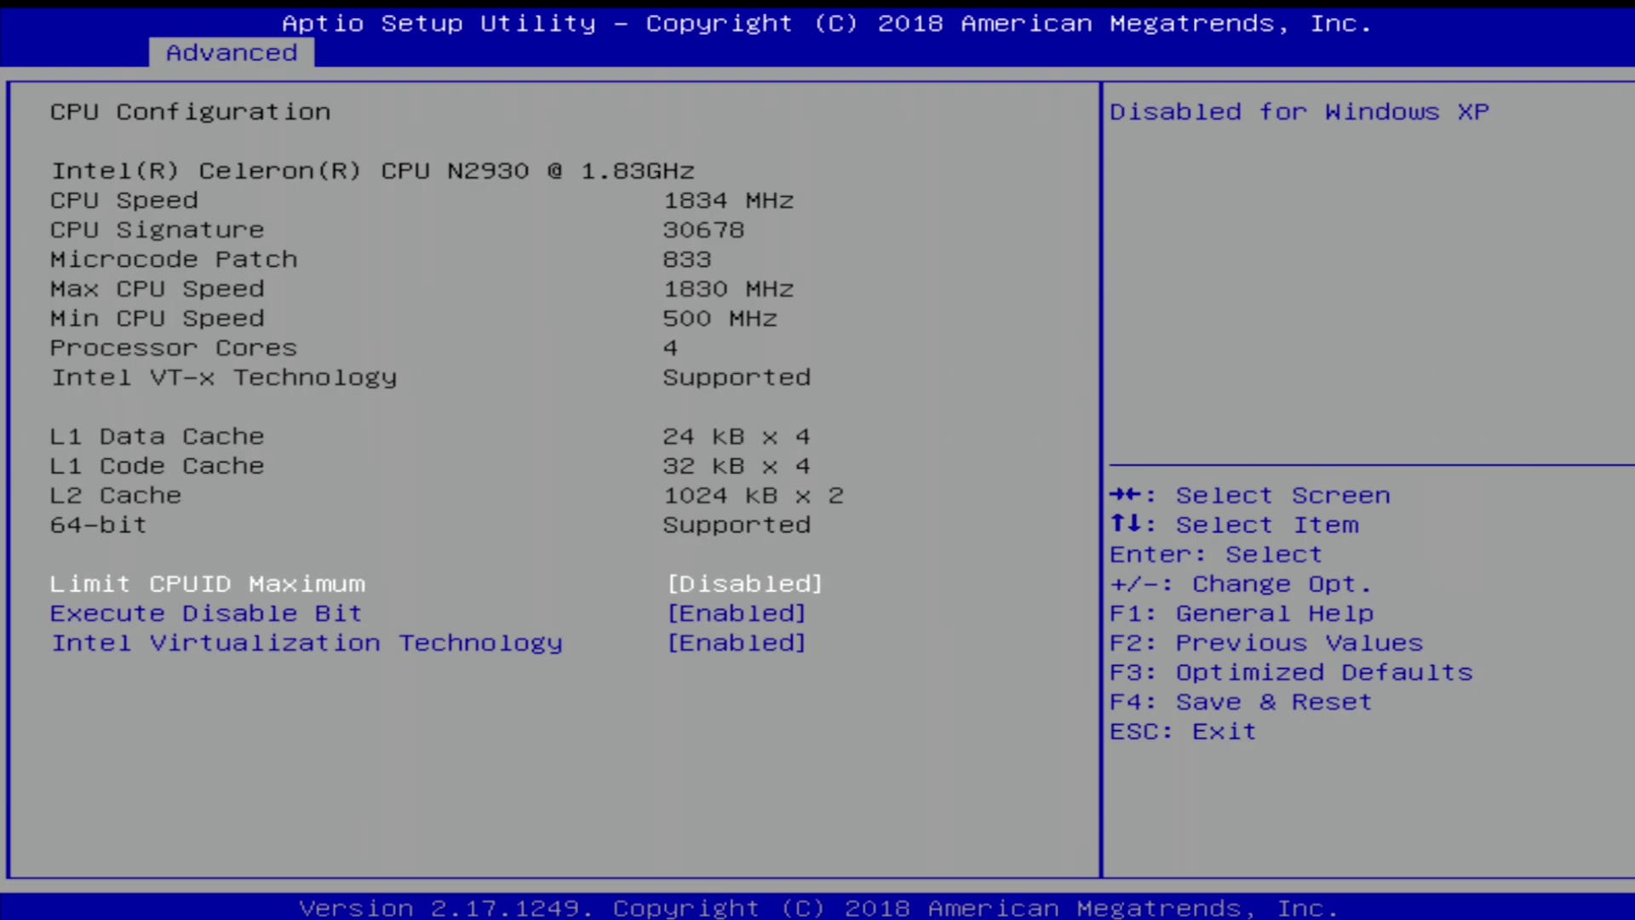
pyautogui.press('Escape')
pyautogui.press('Down')
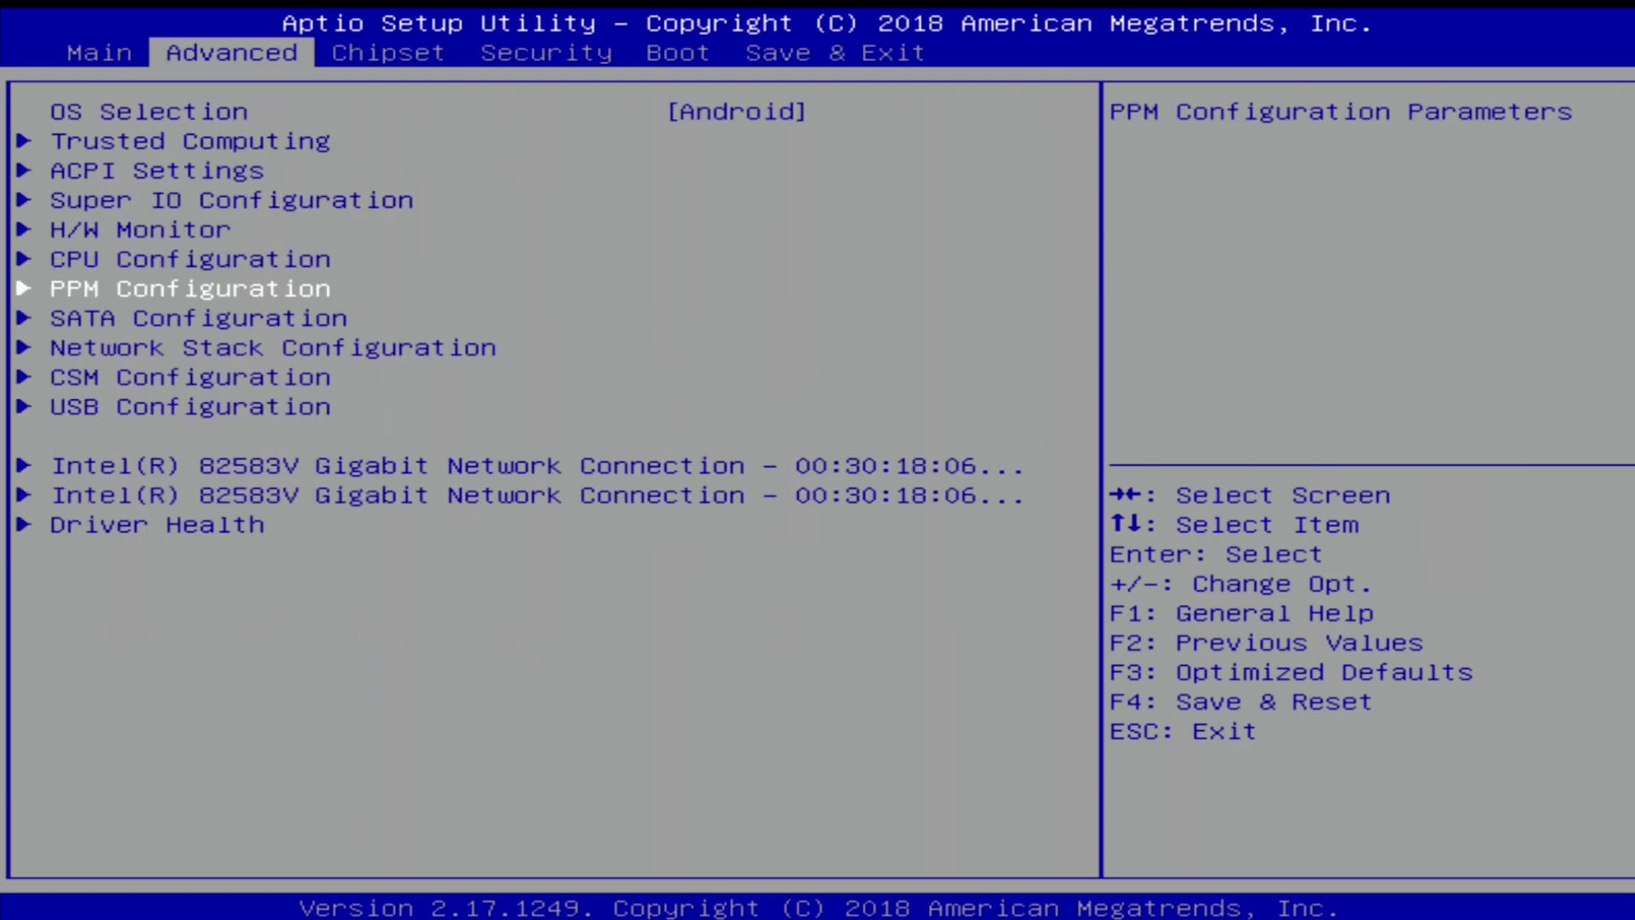
pyautogui.press('Return')
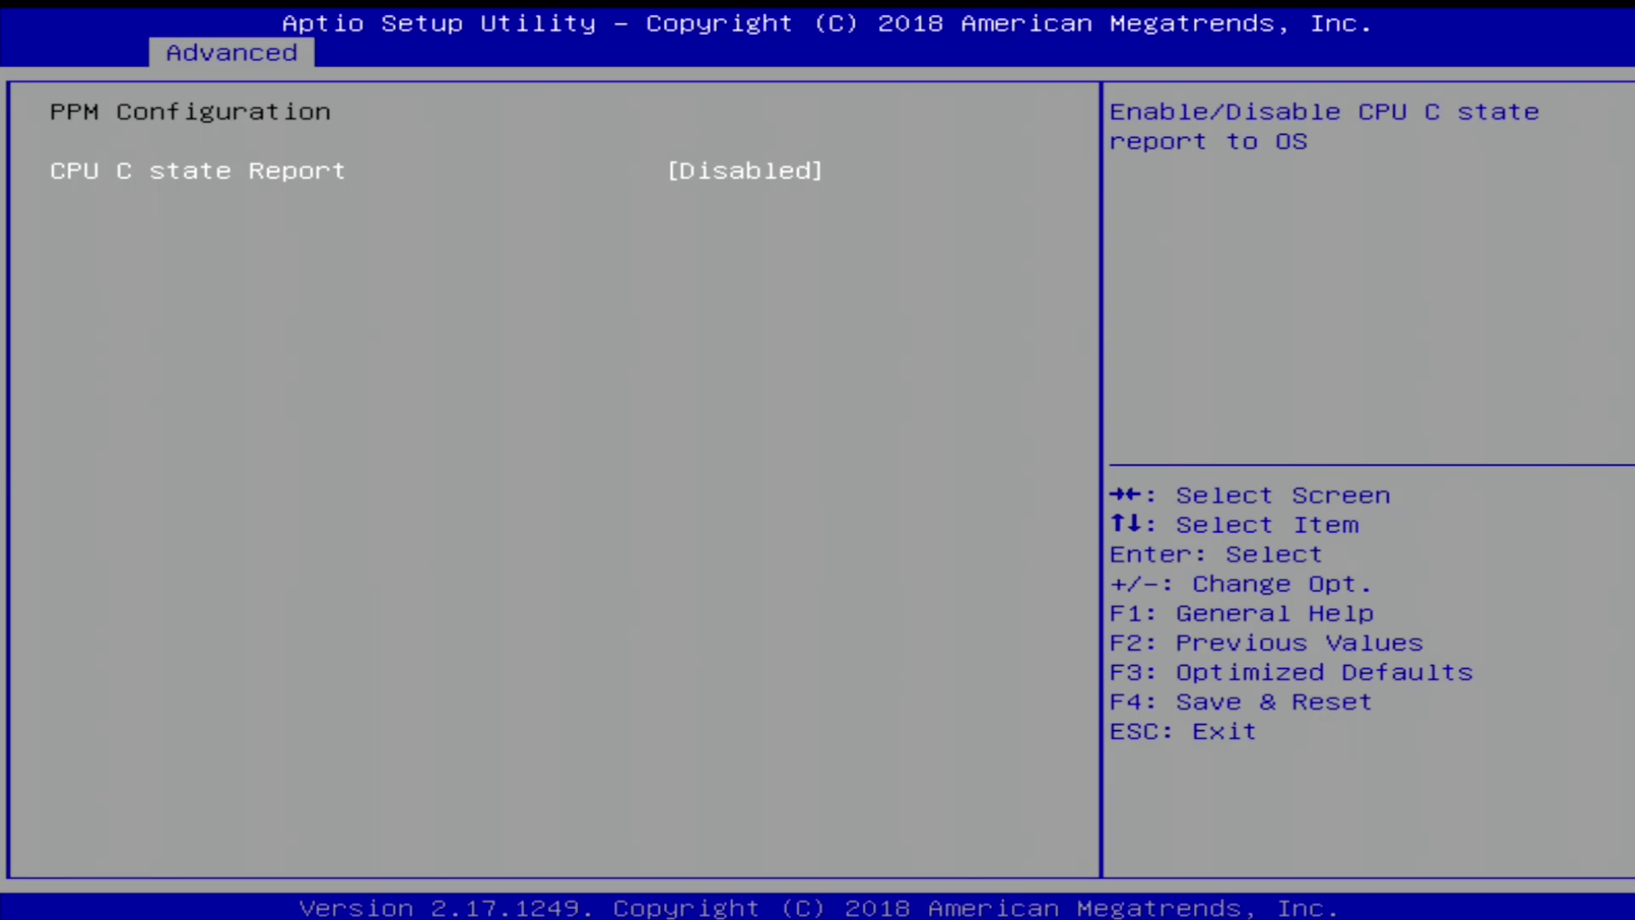
pyautogui.press('Escape')
pyautogui.press('Down')
pyautogui.press('Return')
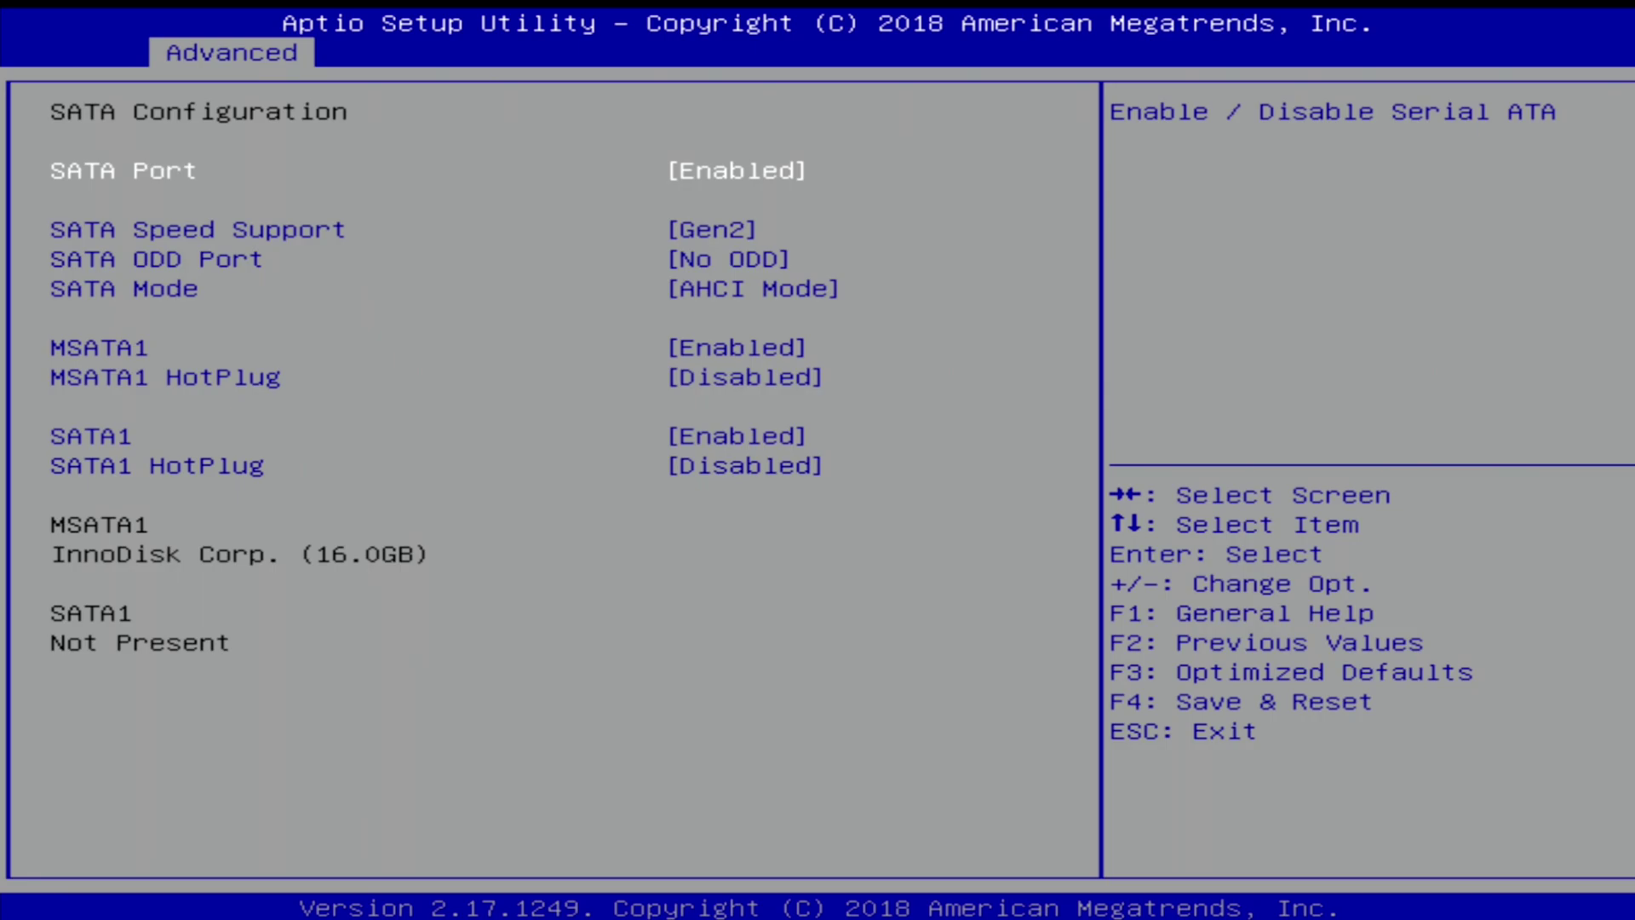
pyautogui.press('Escape')
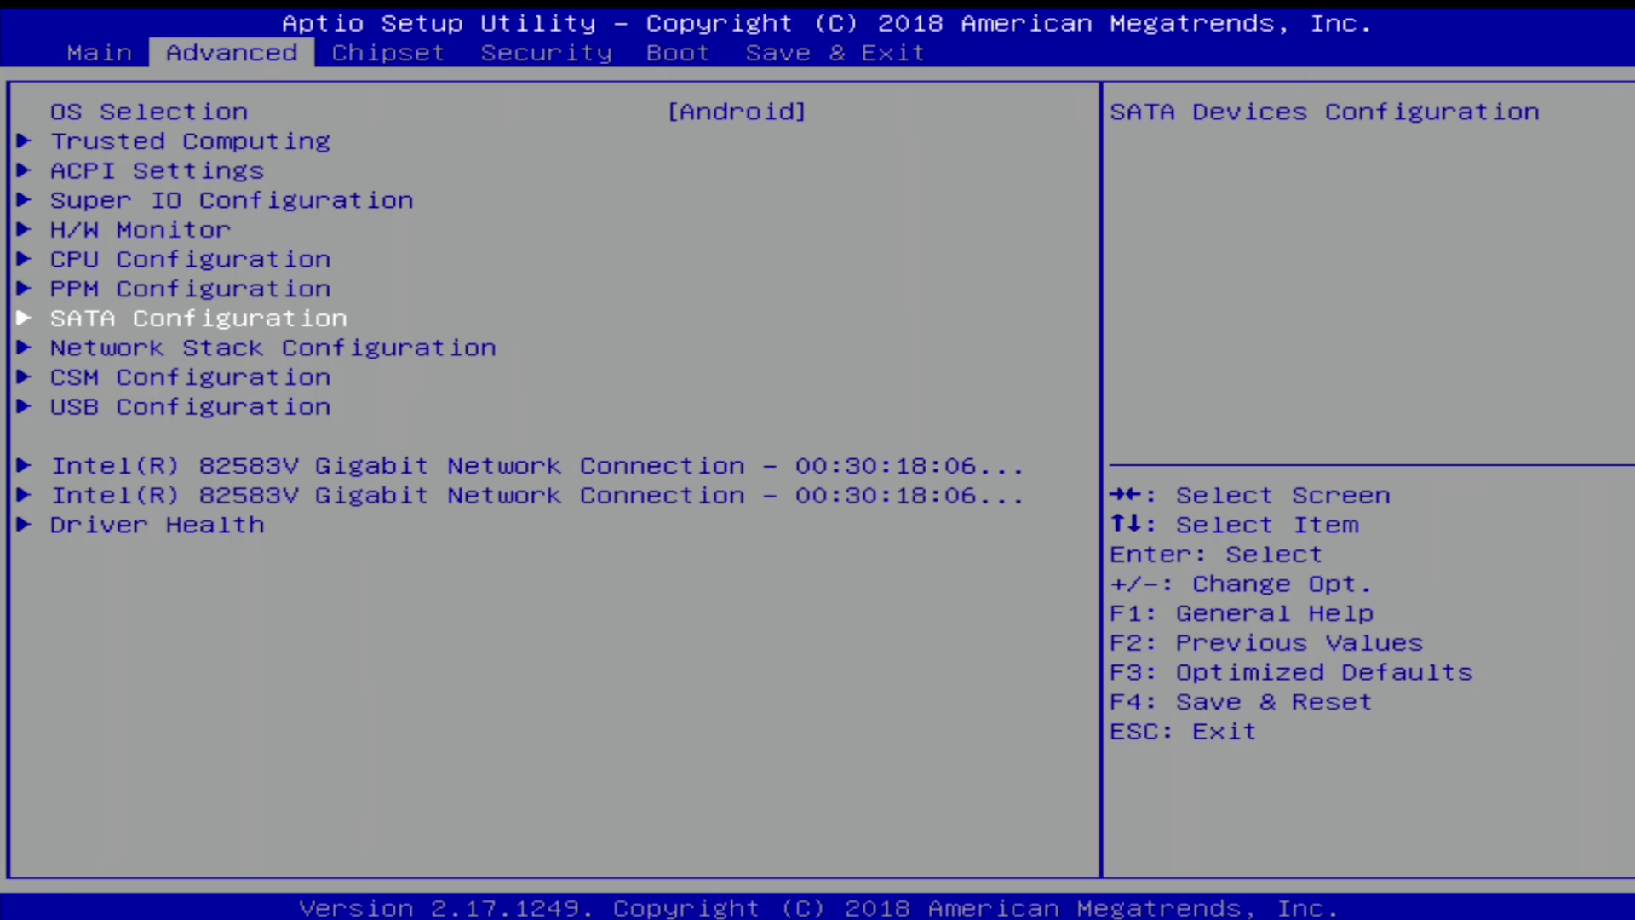
pyautogui.press('Down')
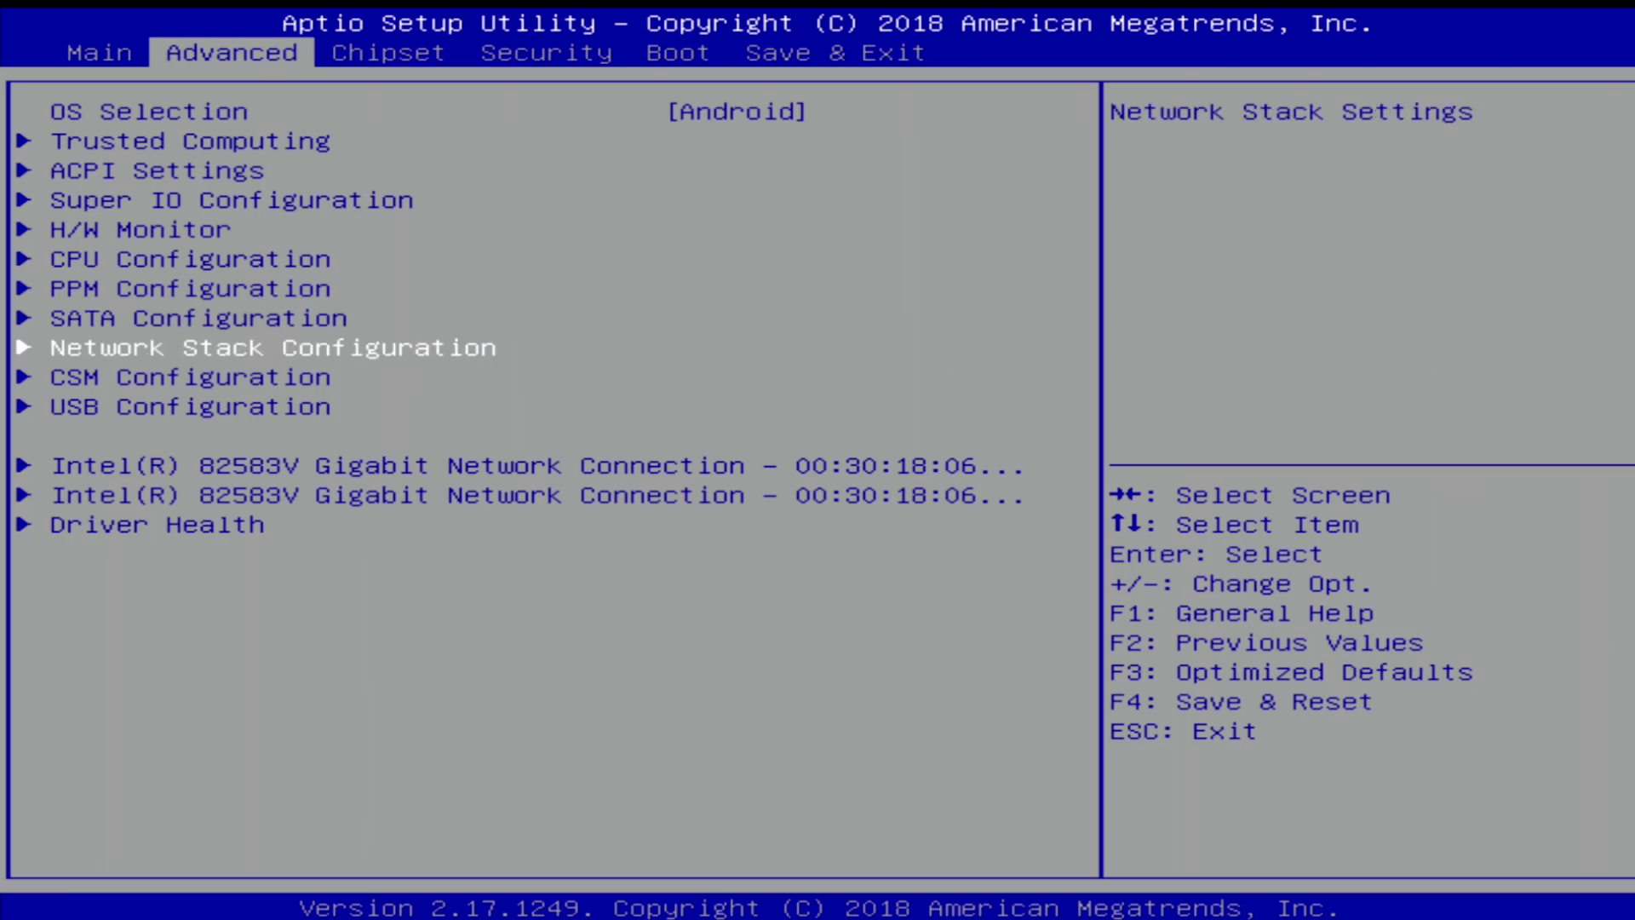
pyautogui.press('Return')
pyautogui.press('Escape')
pyautogui.press('Down')
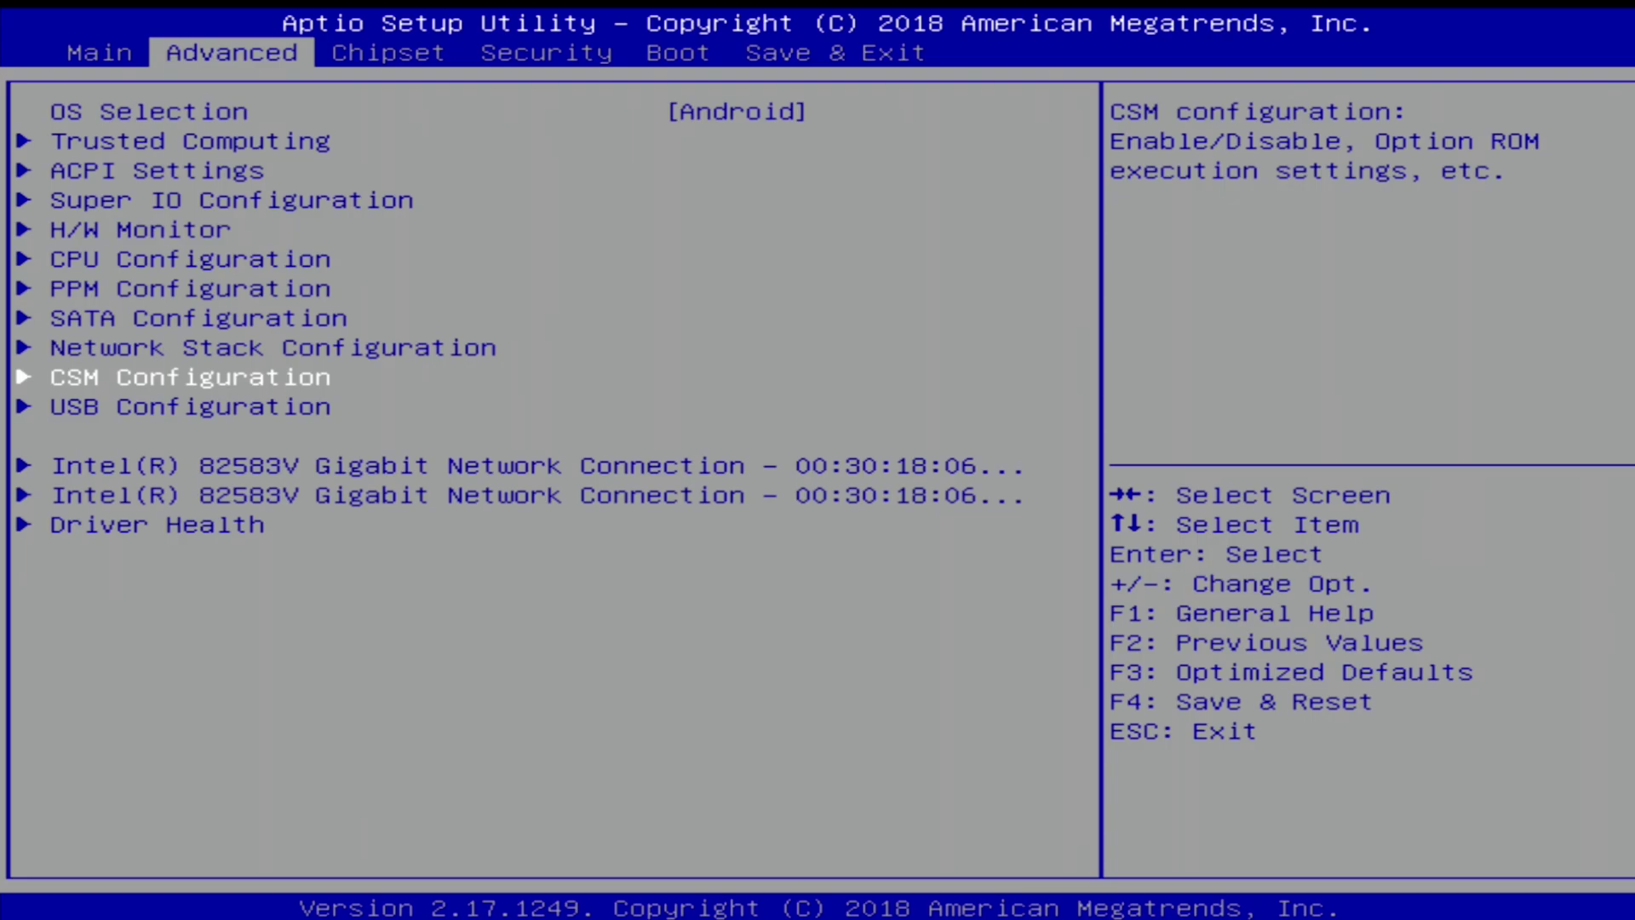
pyautogui.press('Return')
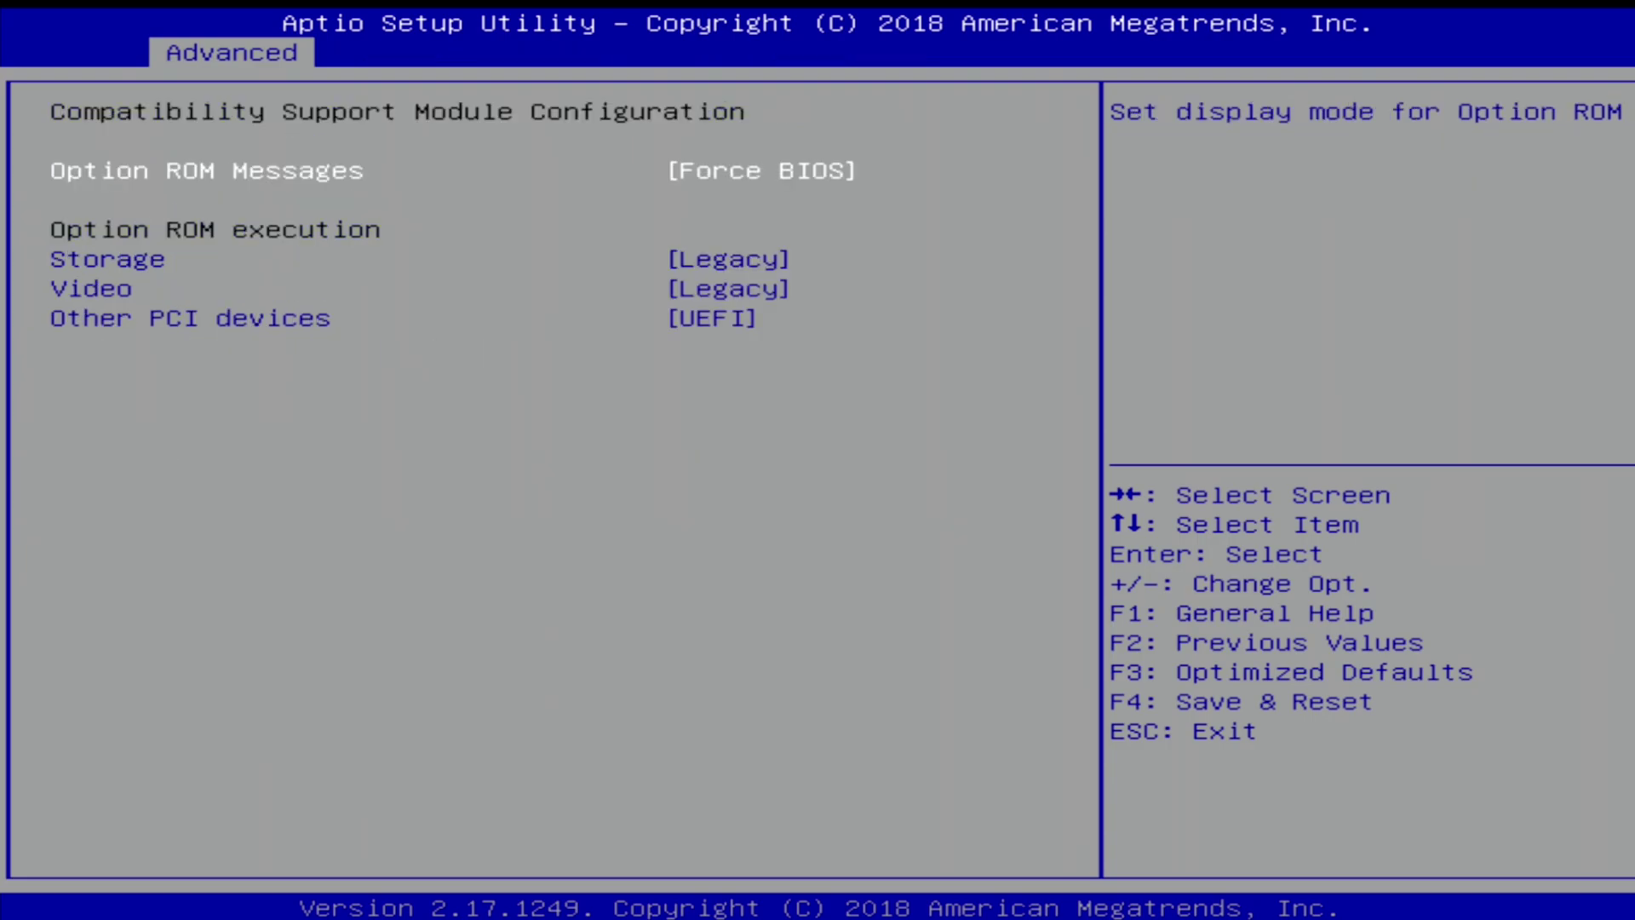
pyautogui.press('Escape')
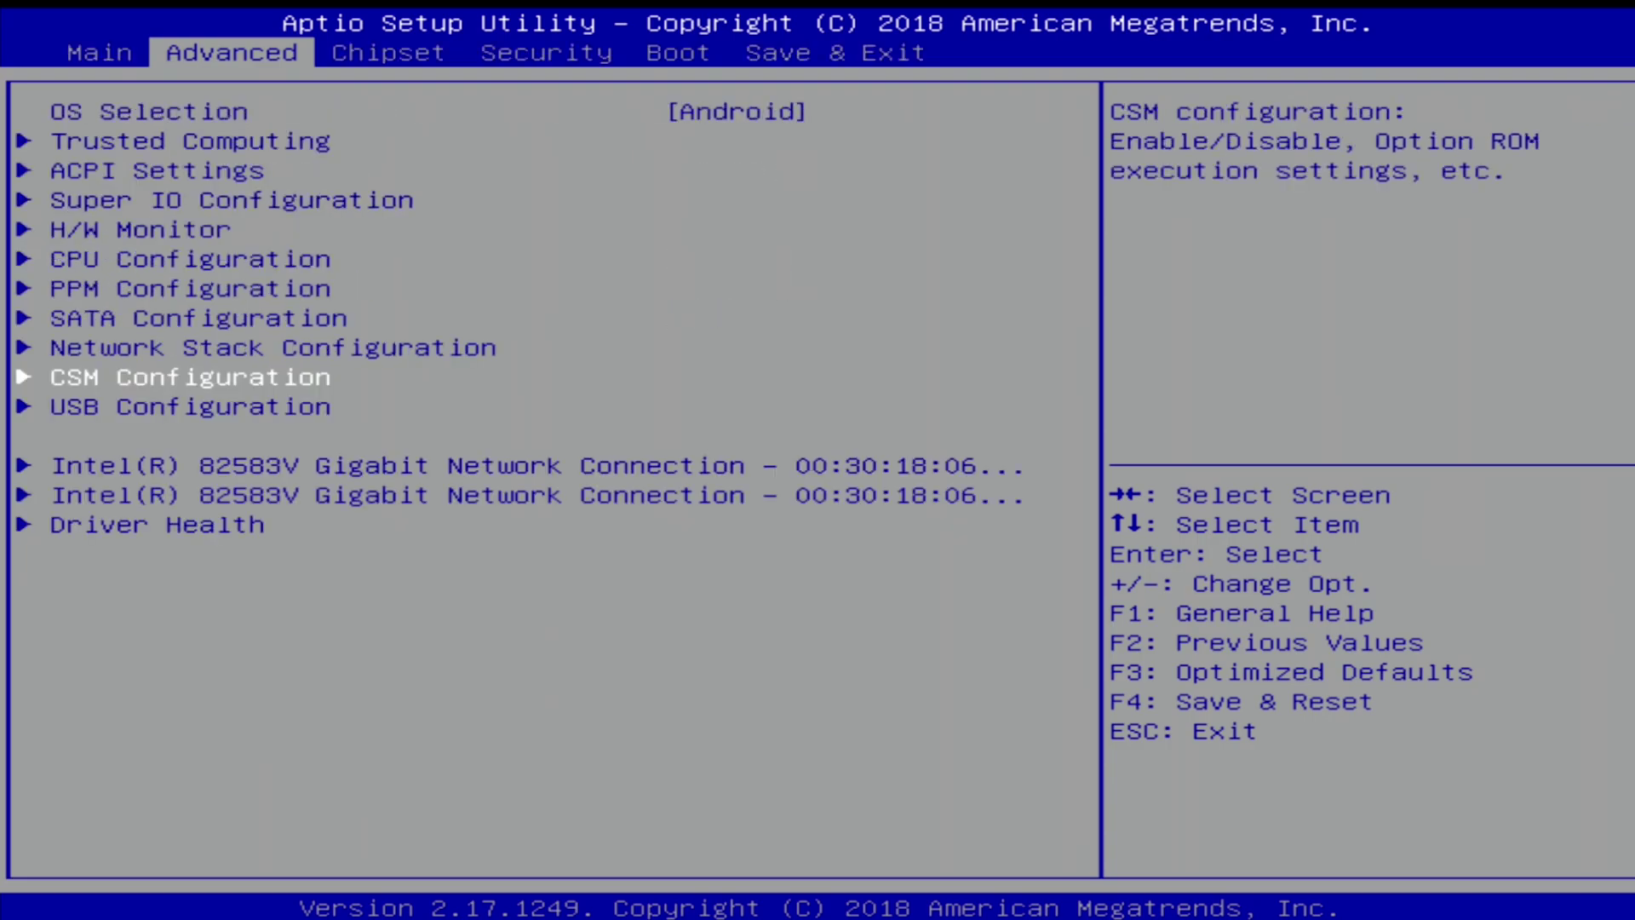
pyautogui.press('Down')
pyautogui.press('Return')
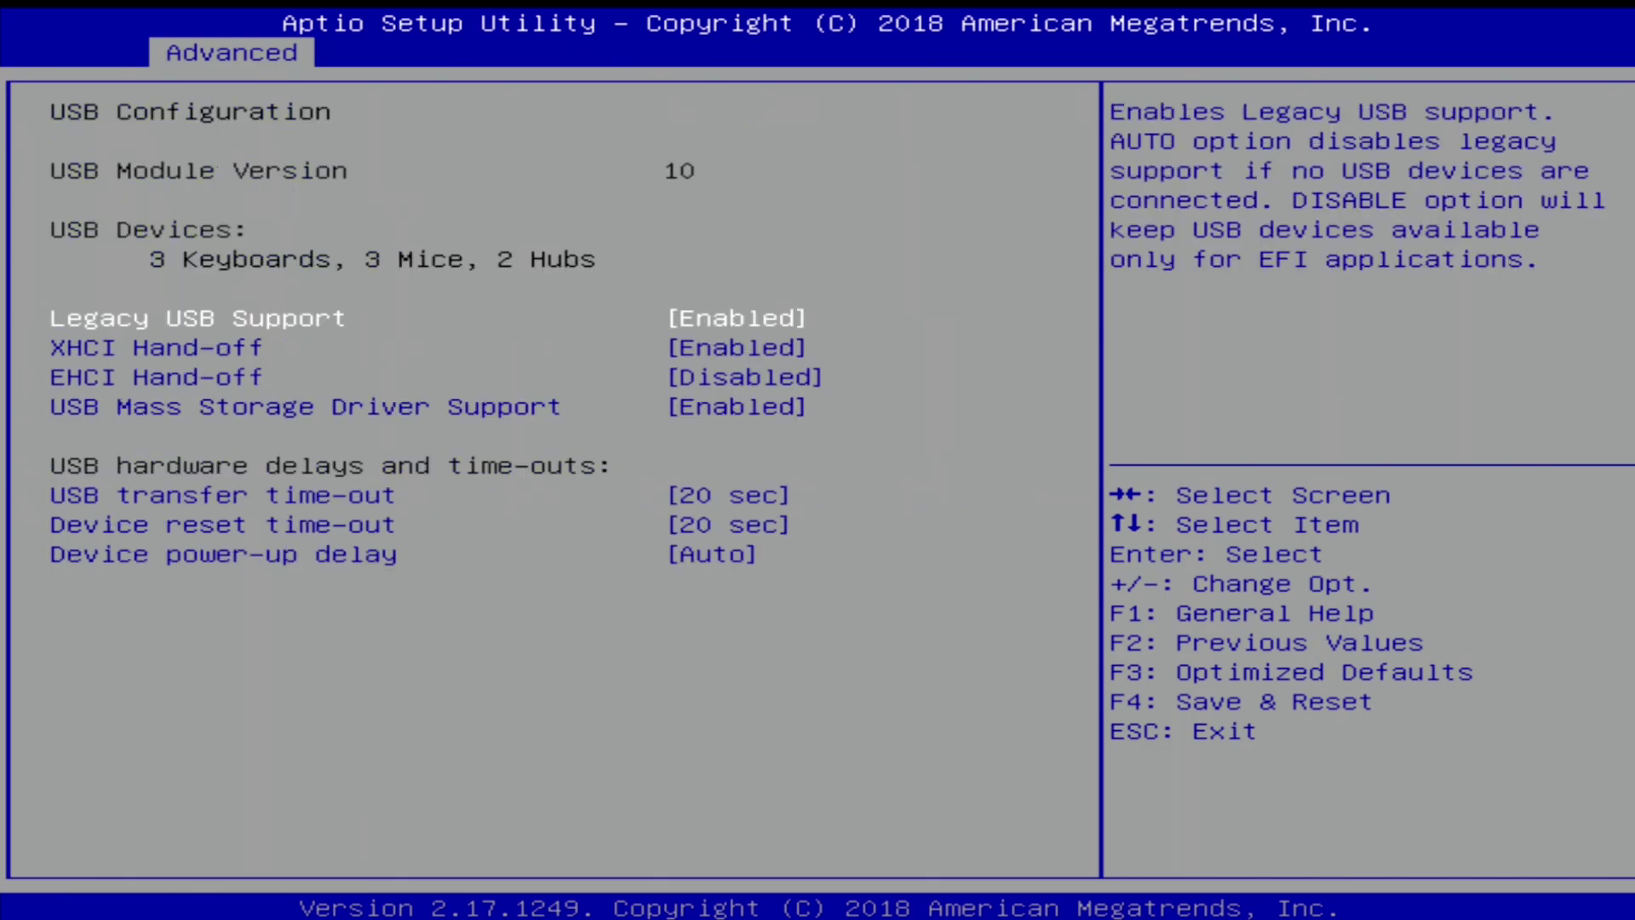
pyautogui.press('Escape')
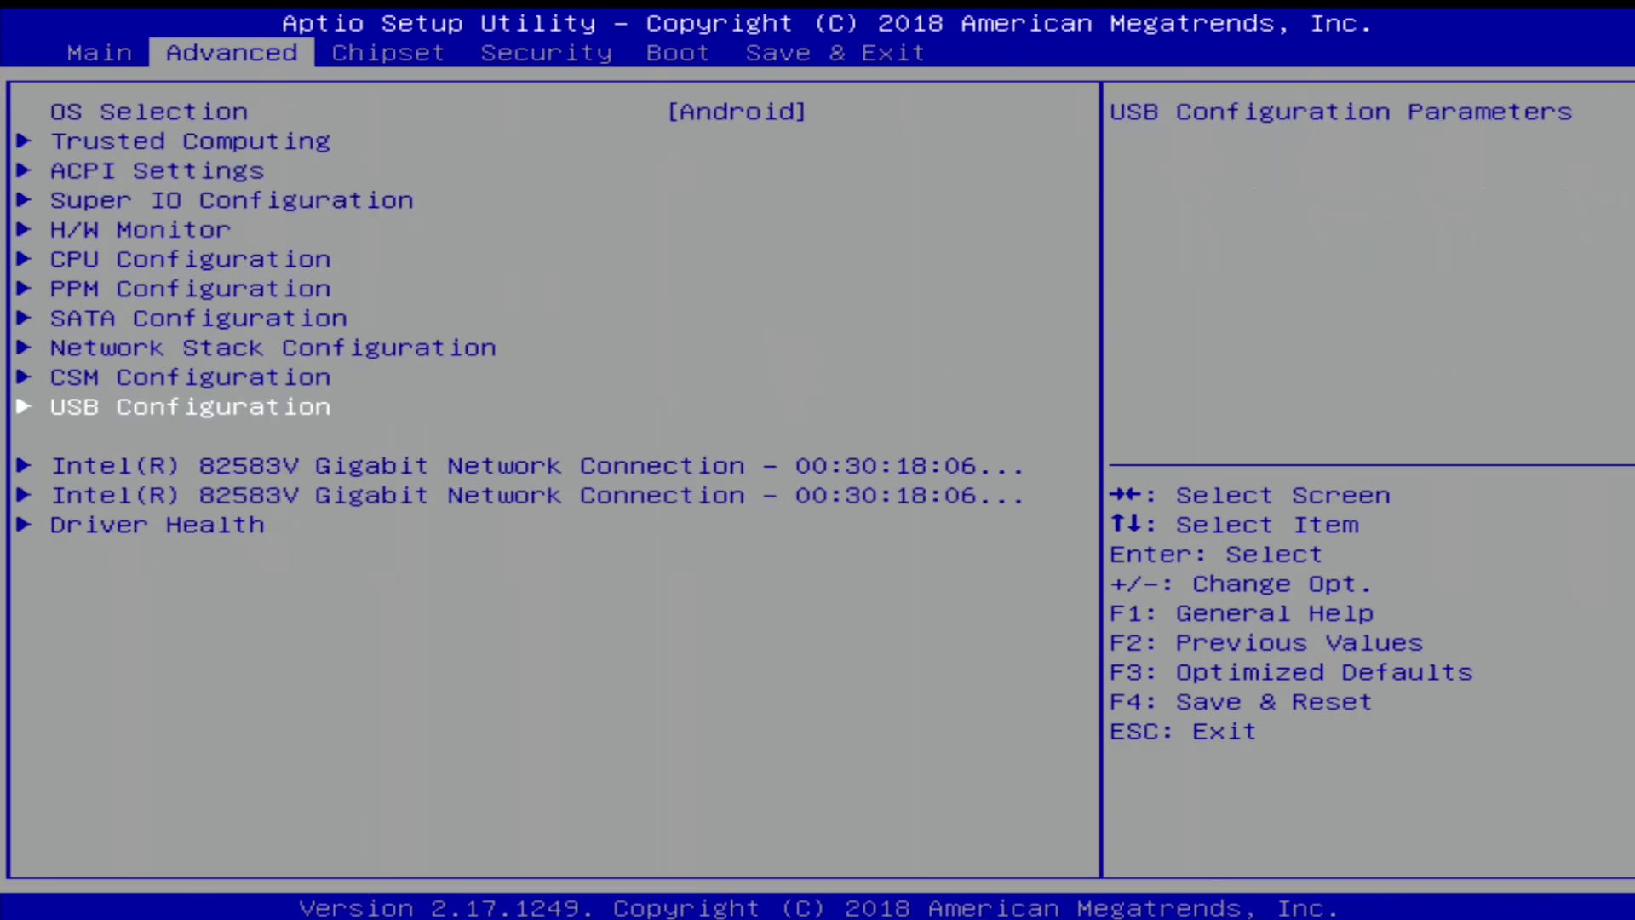
pyautogui.press('Down')
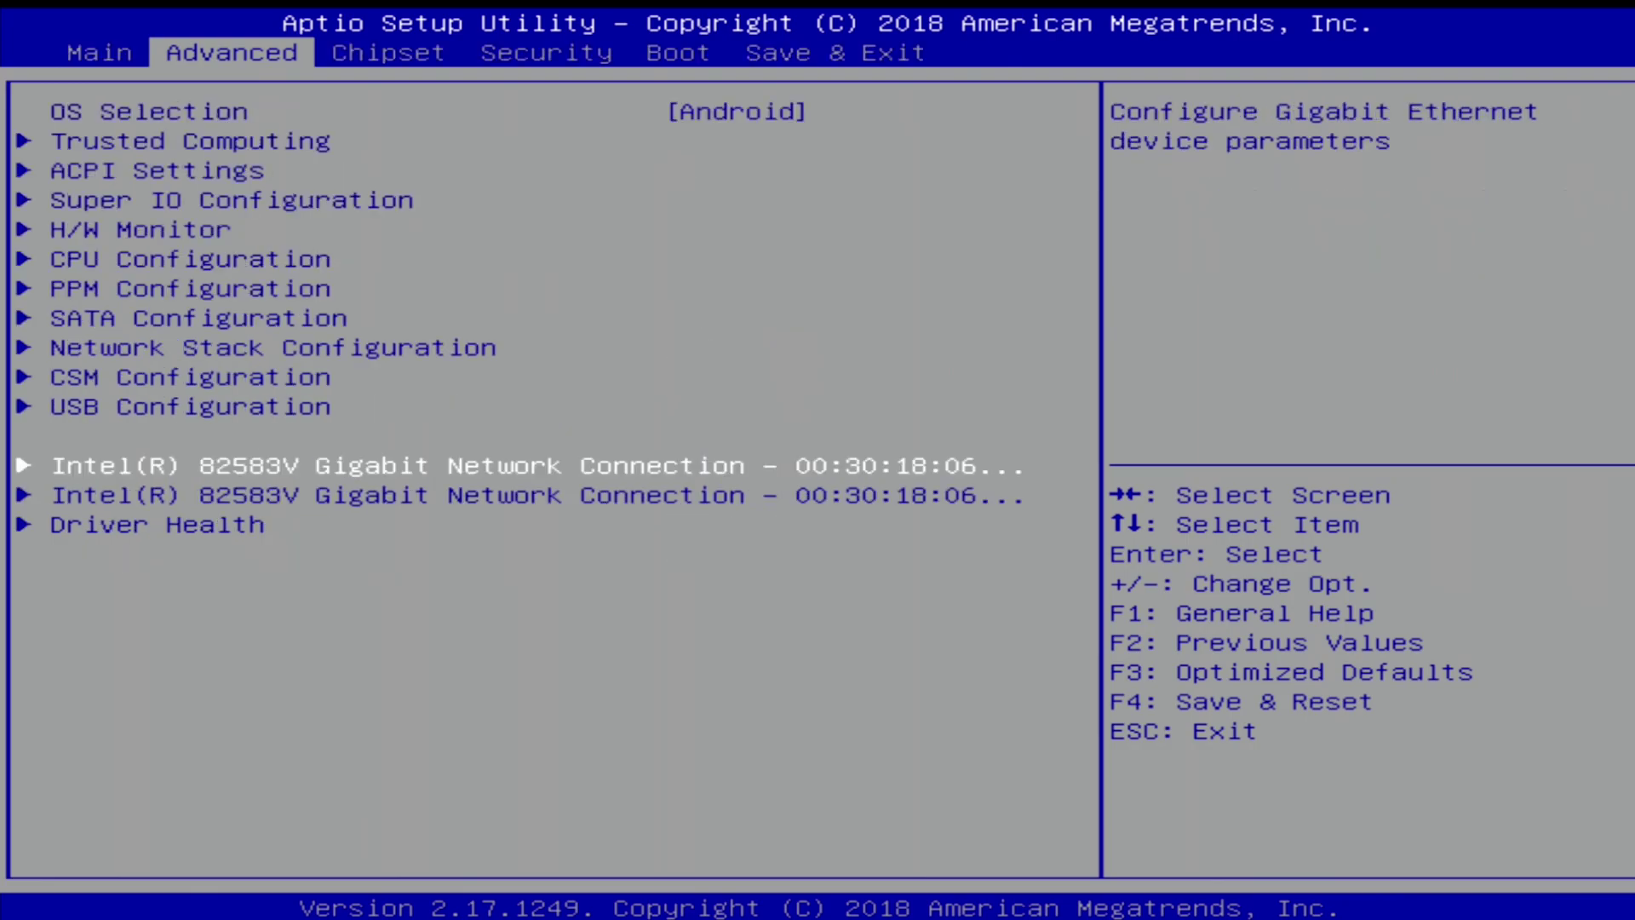
pyautogui.press('Return')
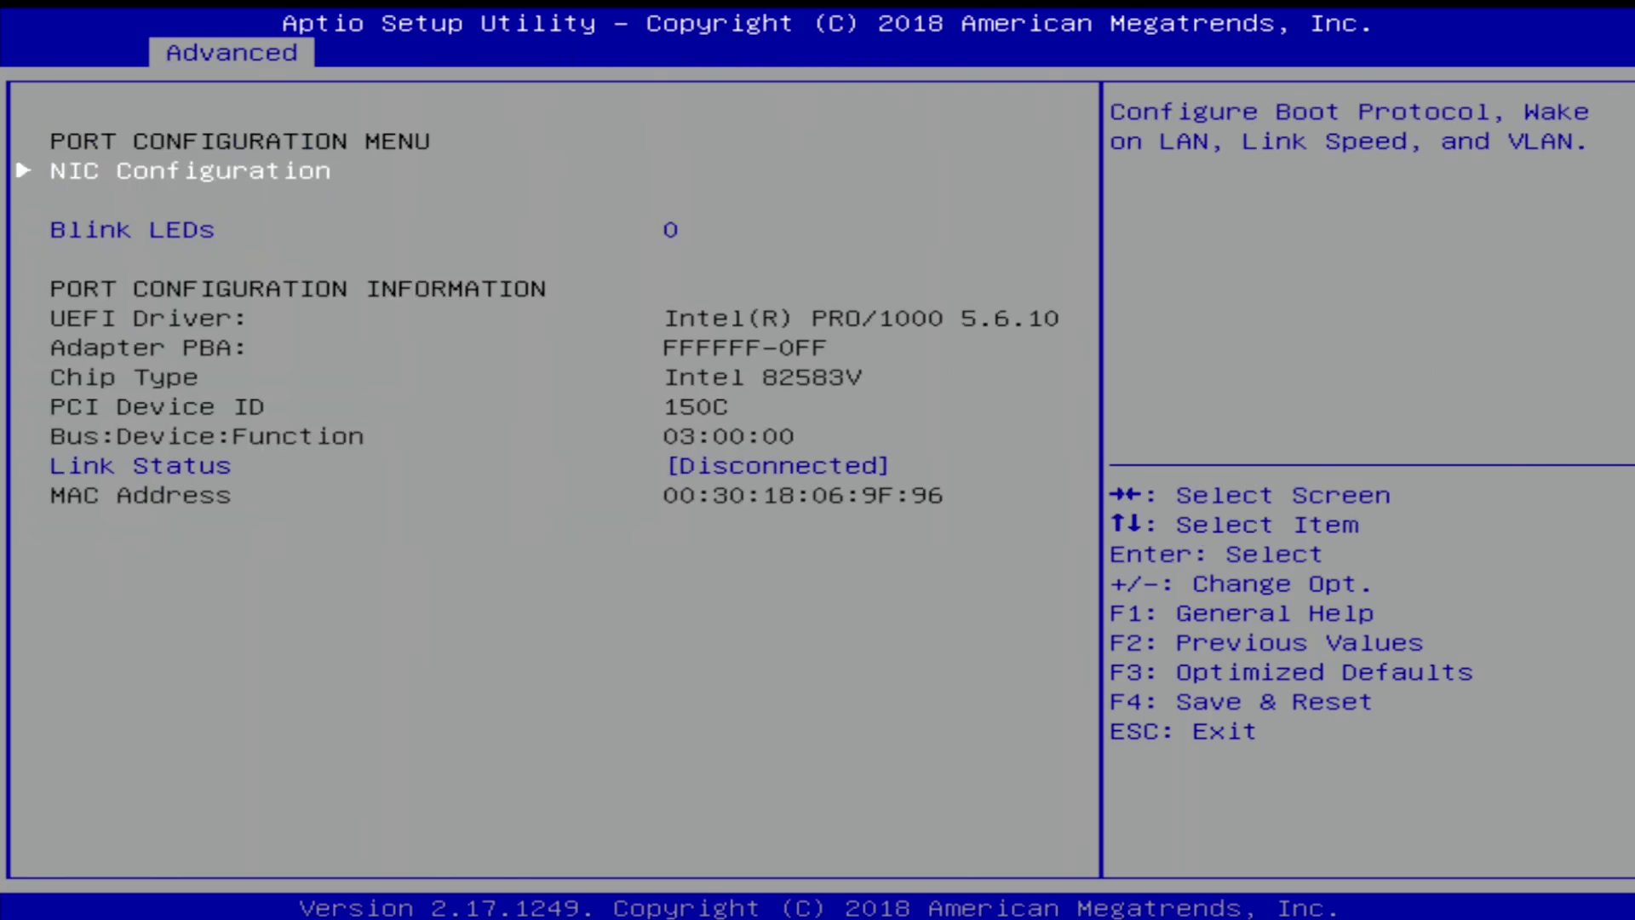
pyautogui.press('Escape')
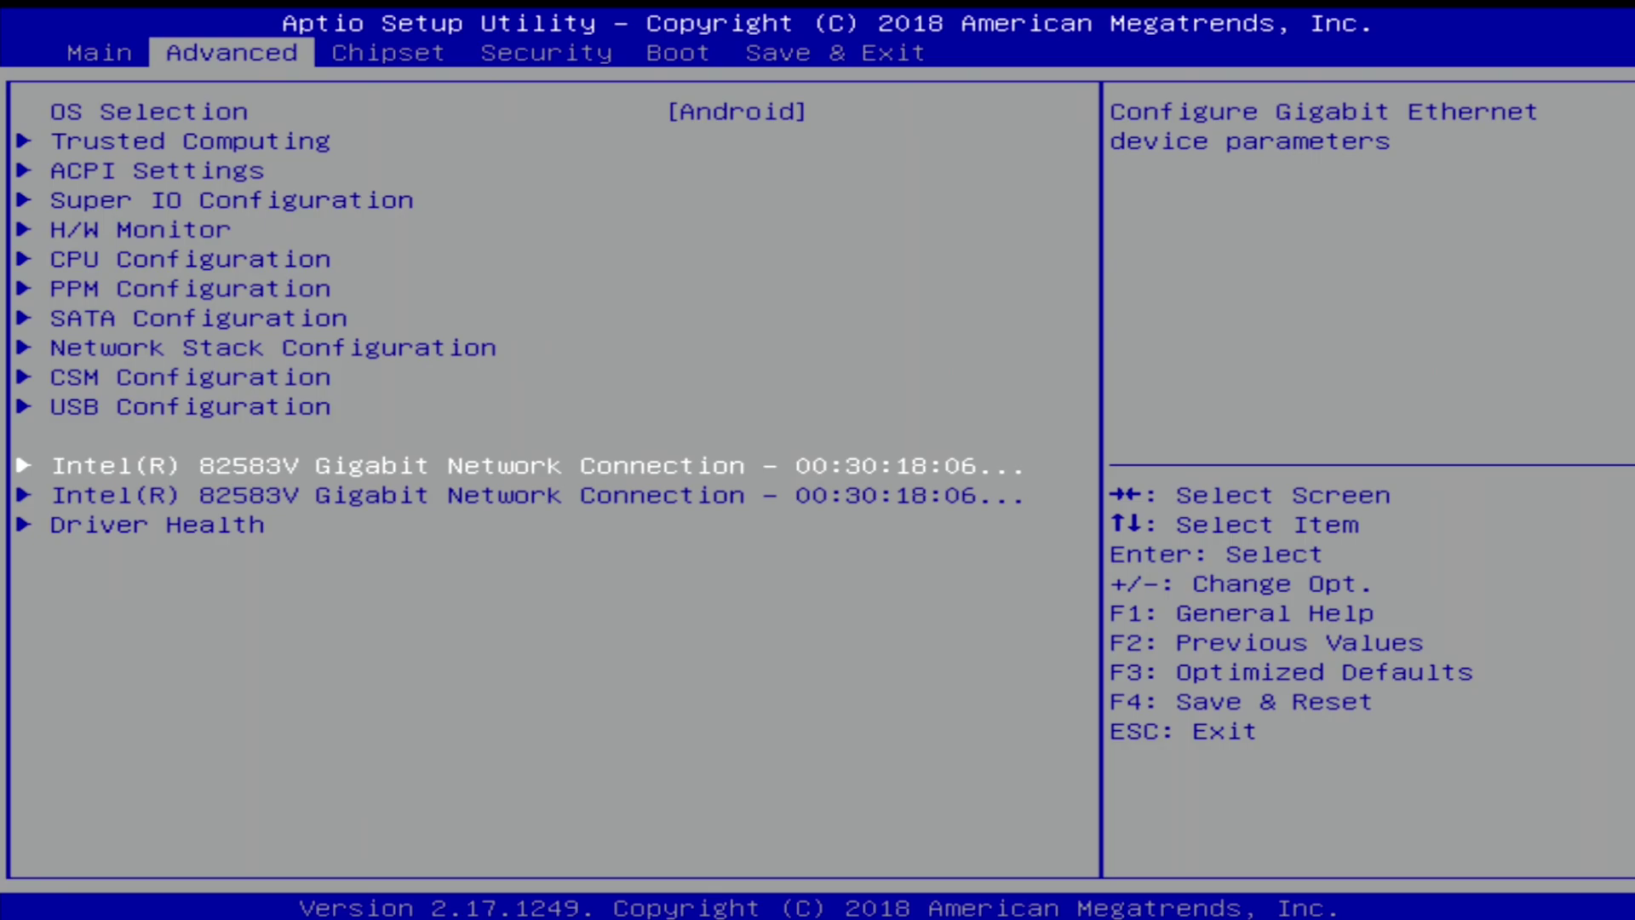
pyautogui.press('Down')
pyautogui.press('Return')
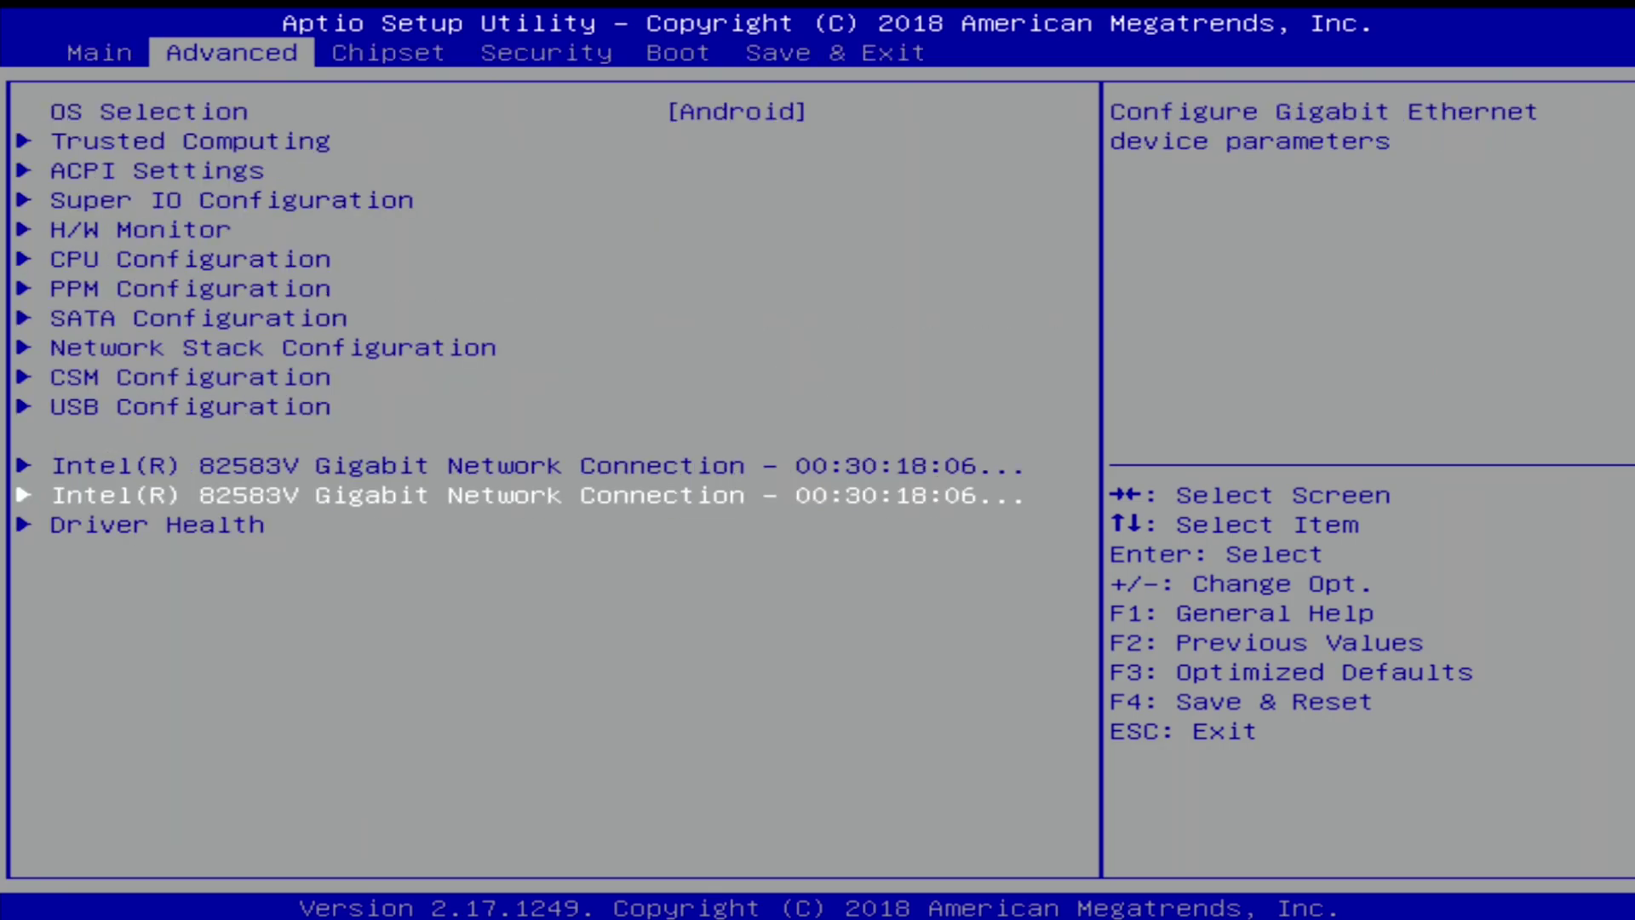
pyautogui.press('Down')
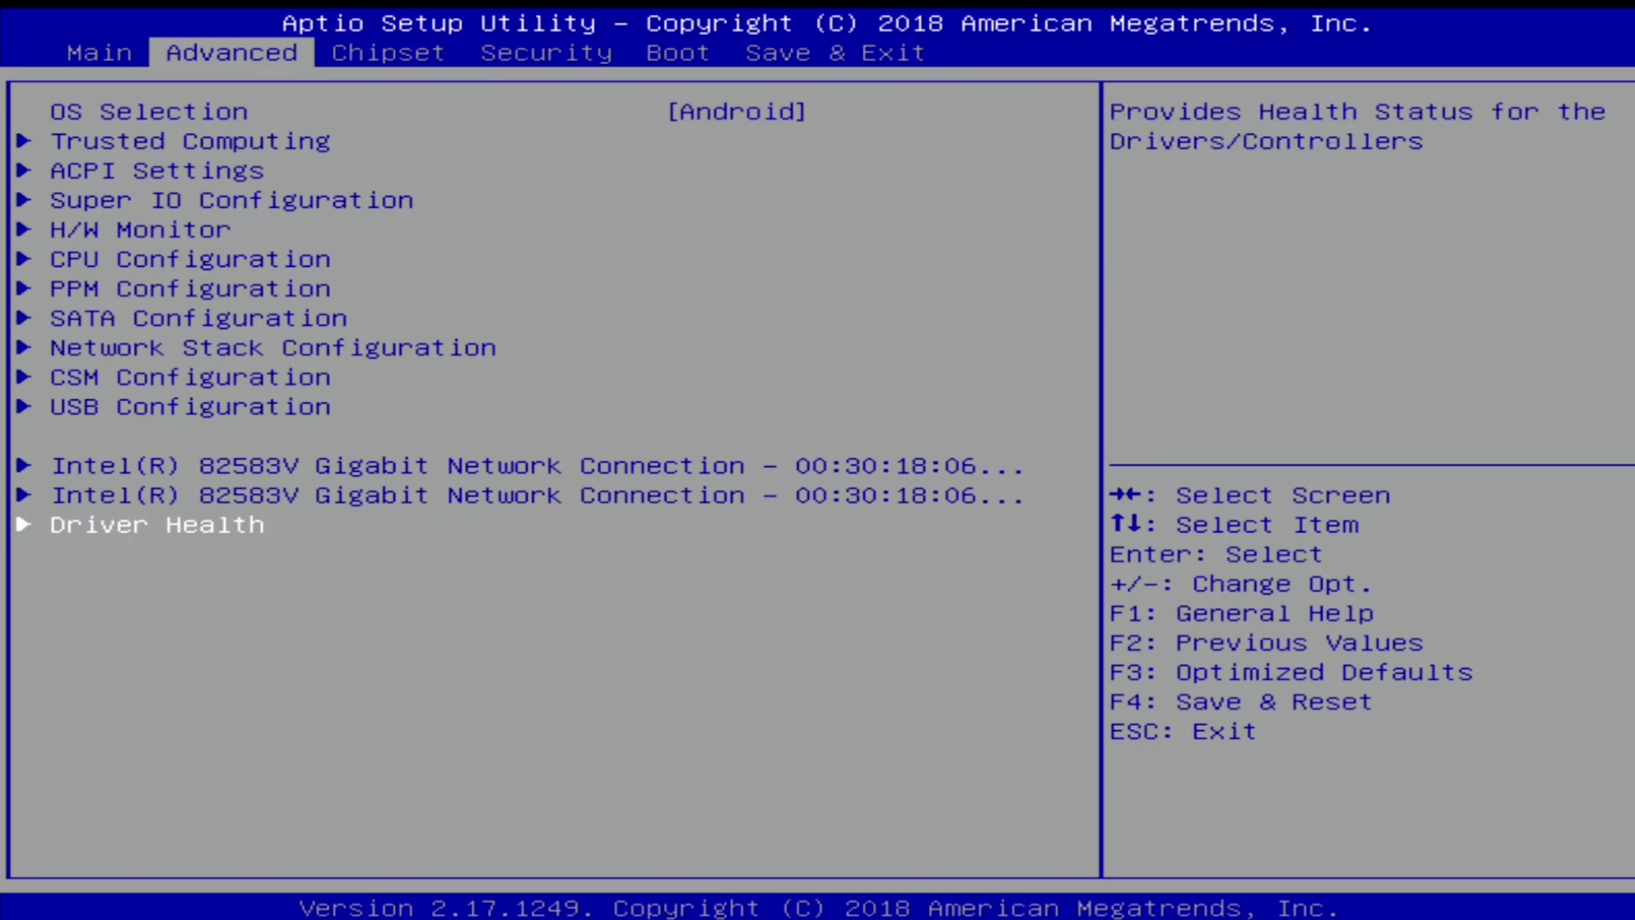
pyautogui.press('Return')
# Review the Chipset North Bridge and South Bridge settings, then move on to the Security page.
pyautogui.press('Escape')
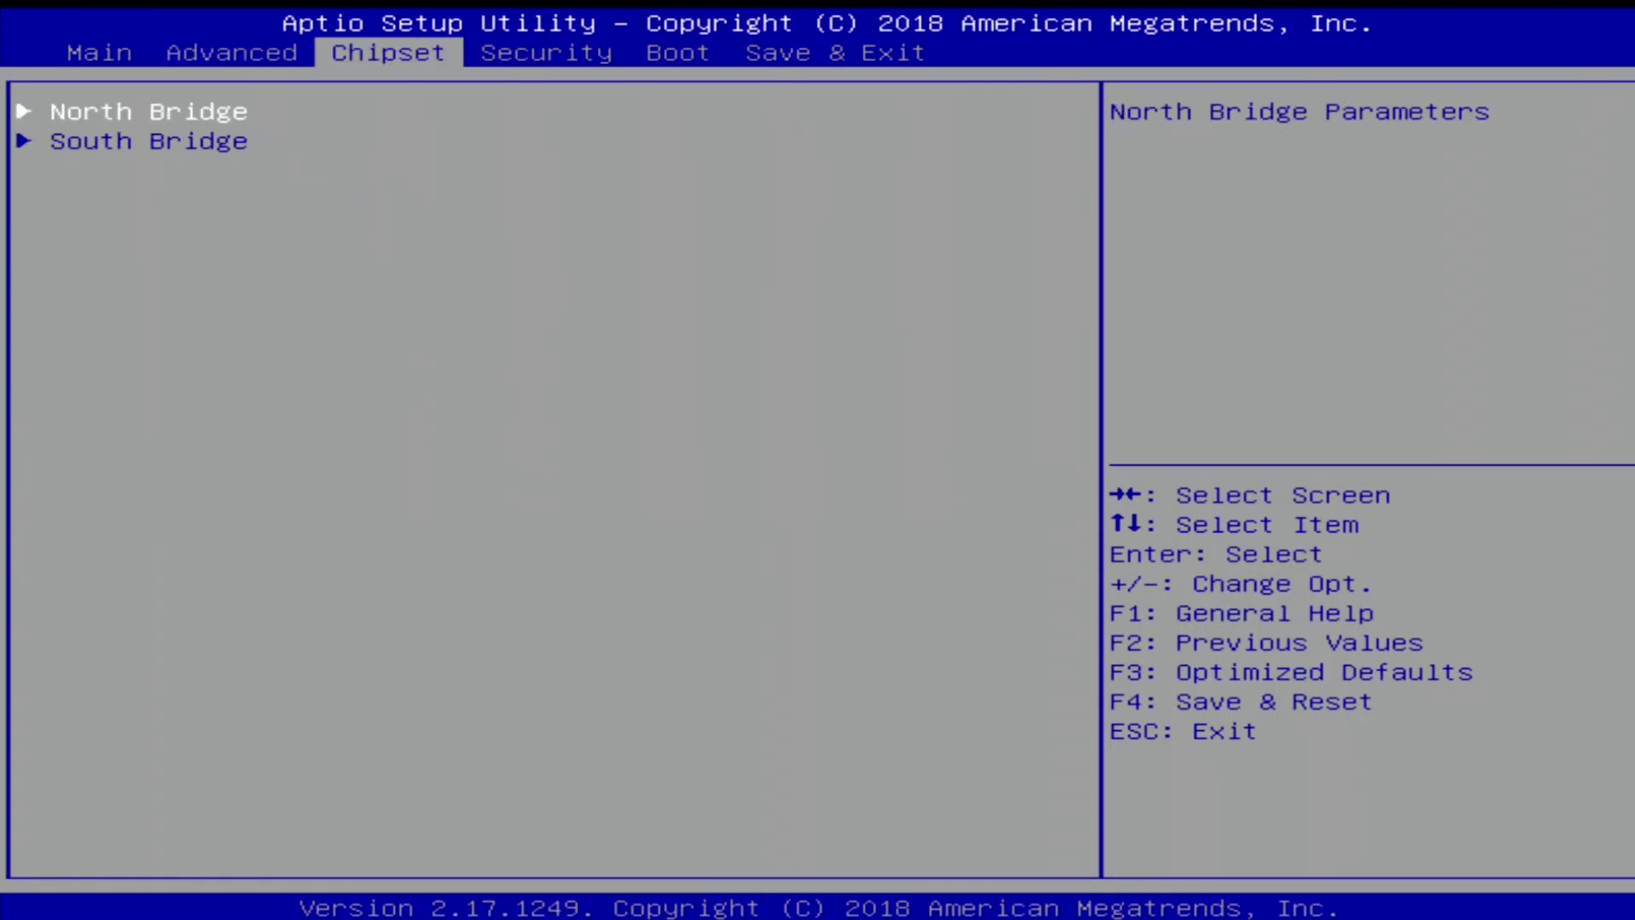
pyautogui.press('Return')
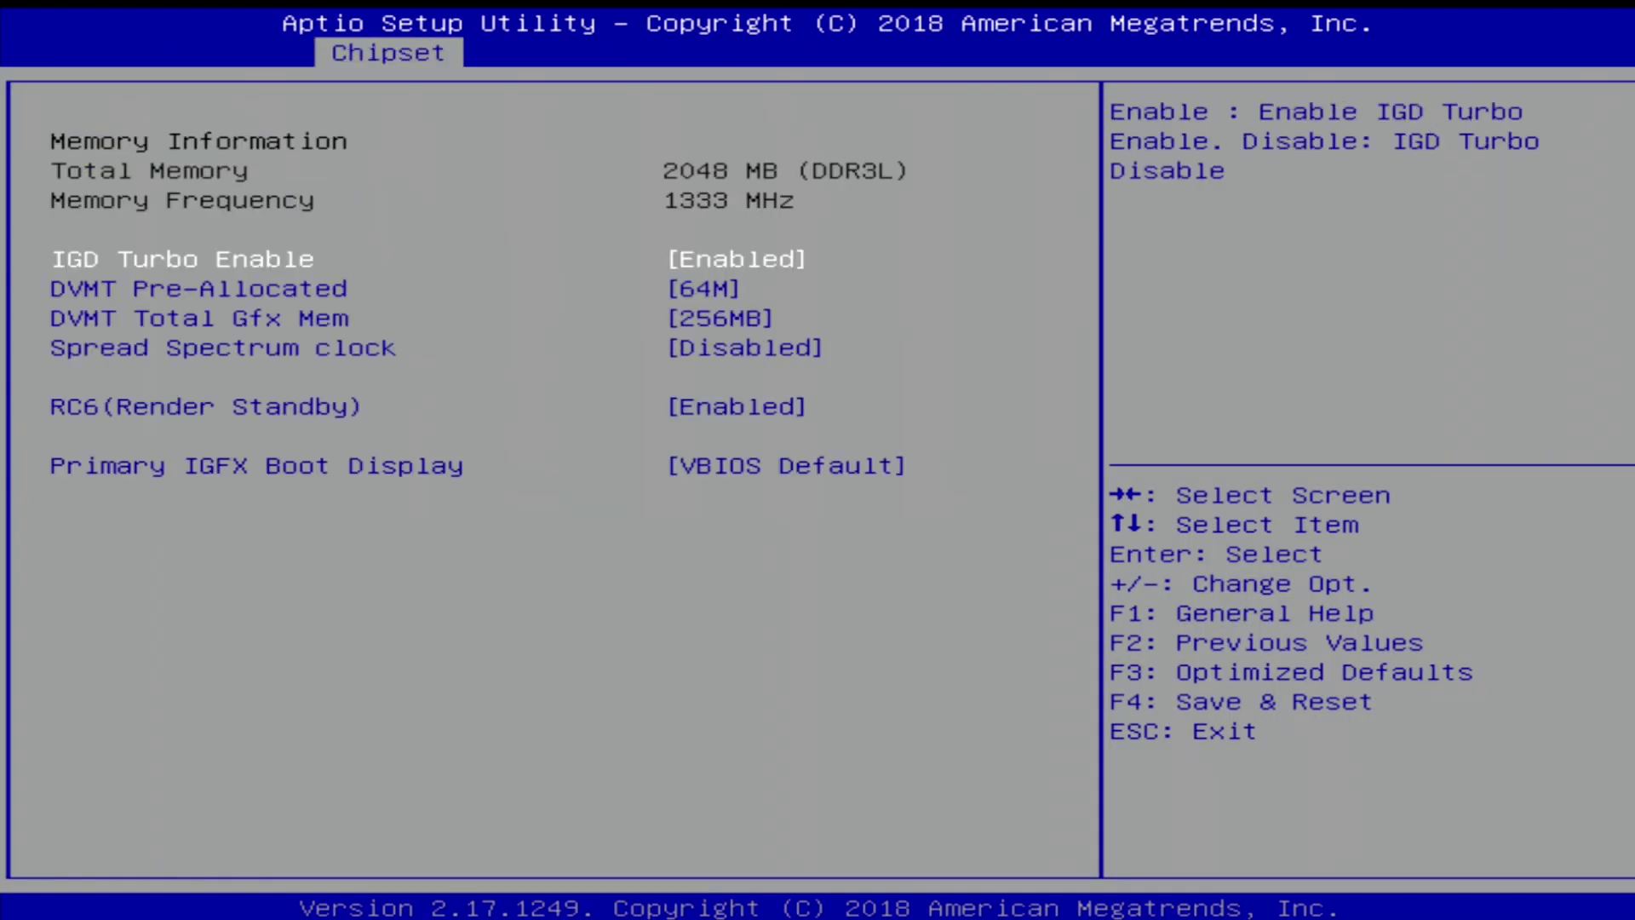
pyautogui.press('Escape')
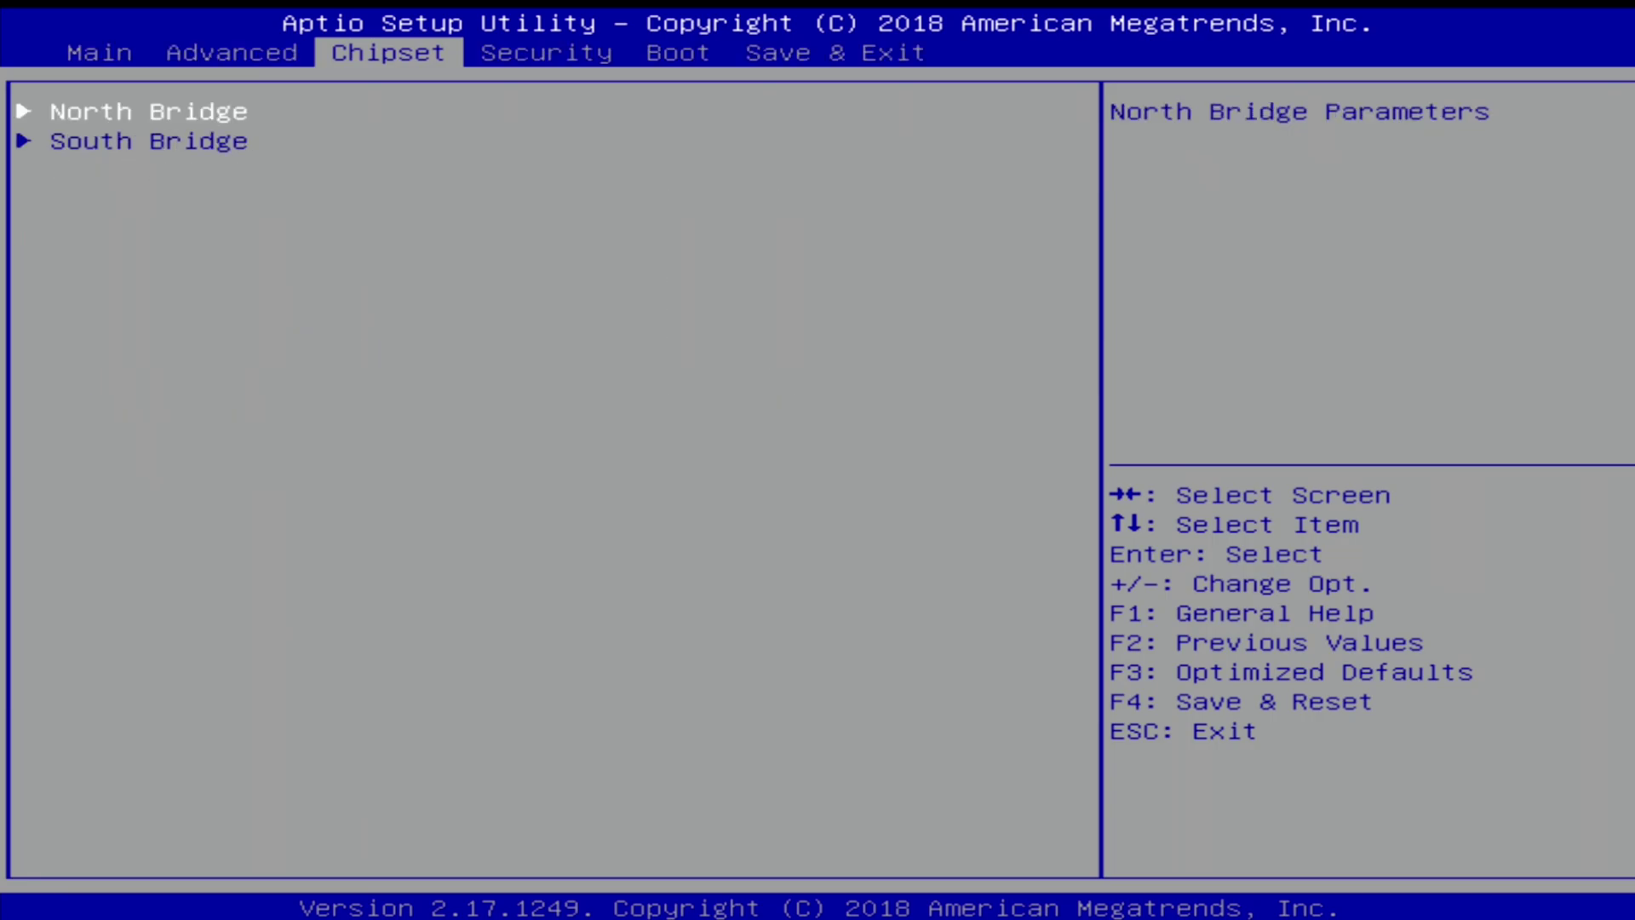
pyautogui.press('Down')
pyautogui.press('Return')
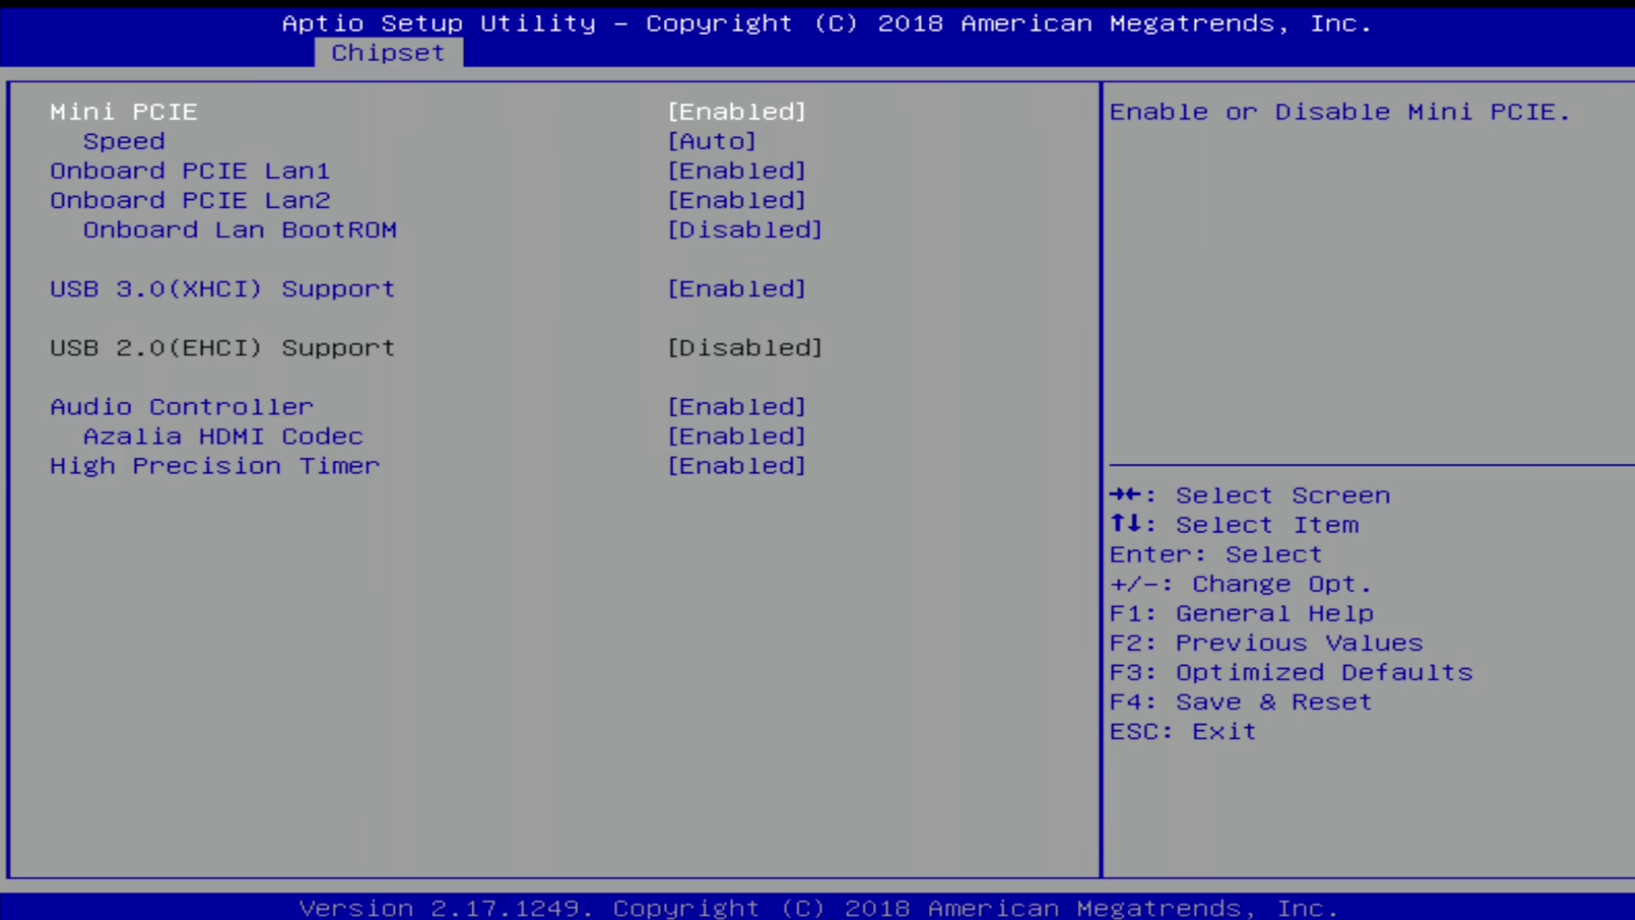
pyautogui.press('Escape')
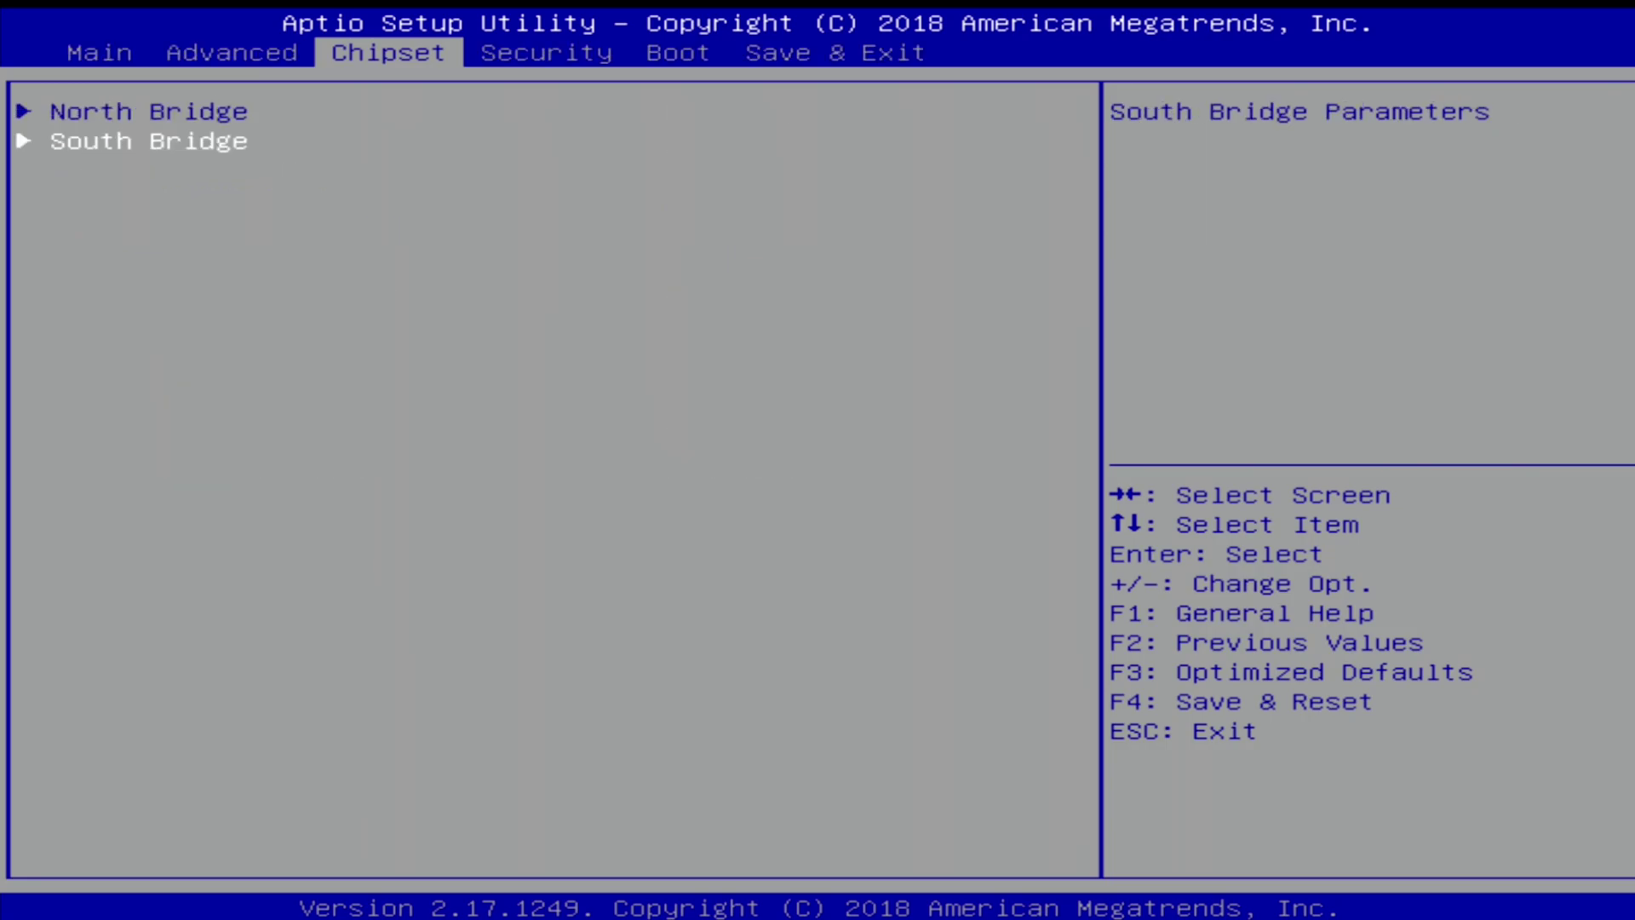
pyautogui.press('Right')
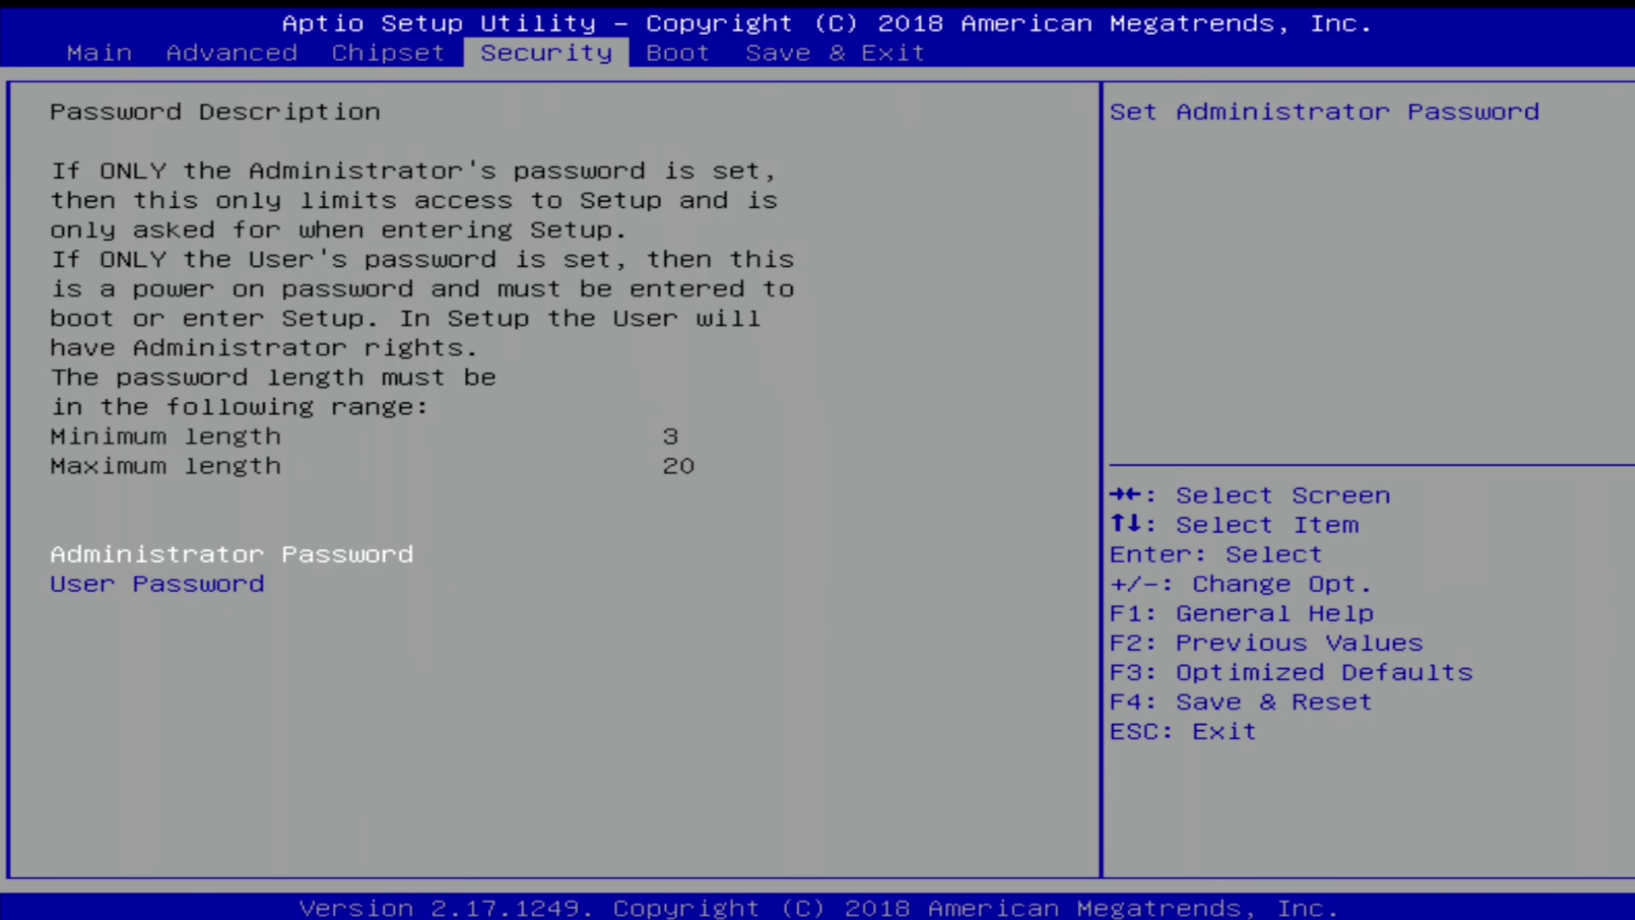
# Look over the Boot settings and continue to the Save & Exit page.
pyautogui.press('Right')
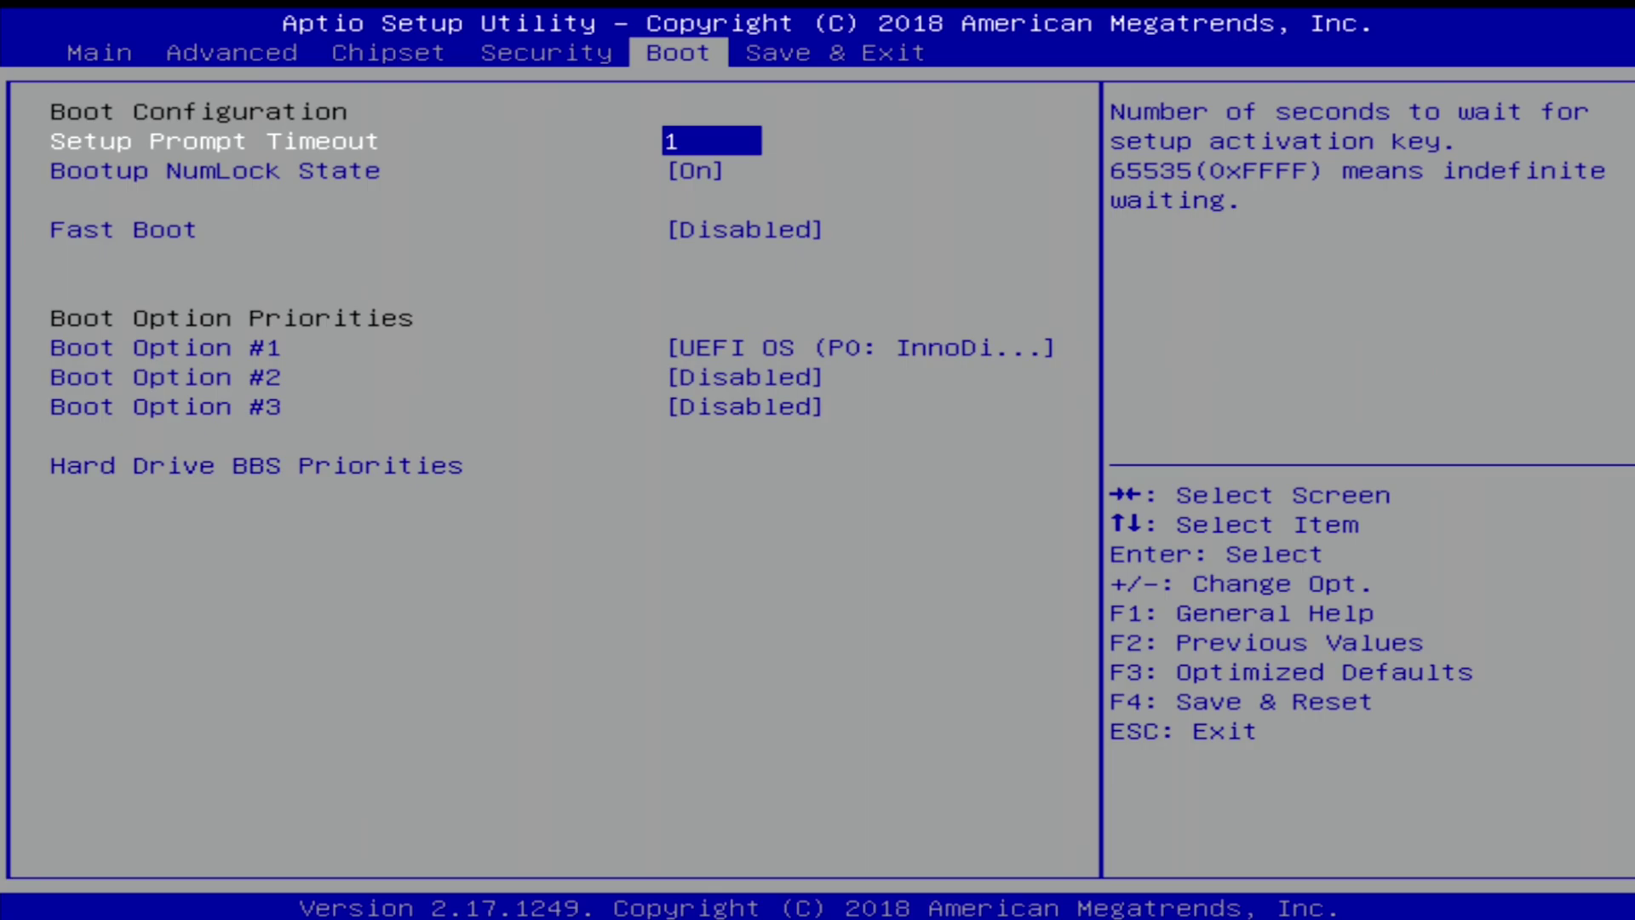
pyautogui.press('Right')
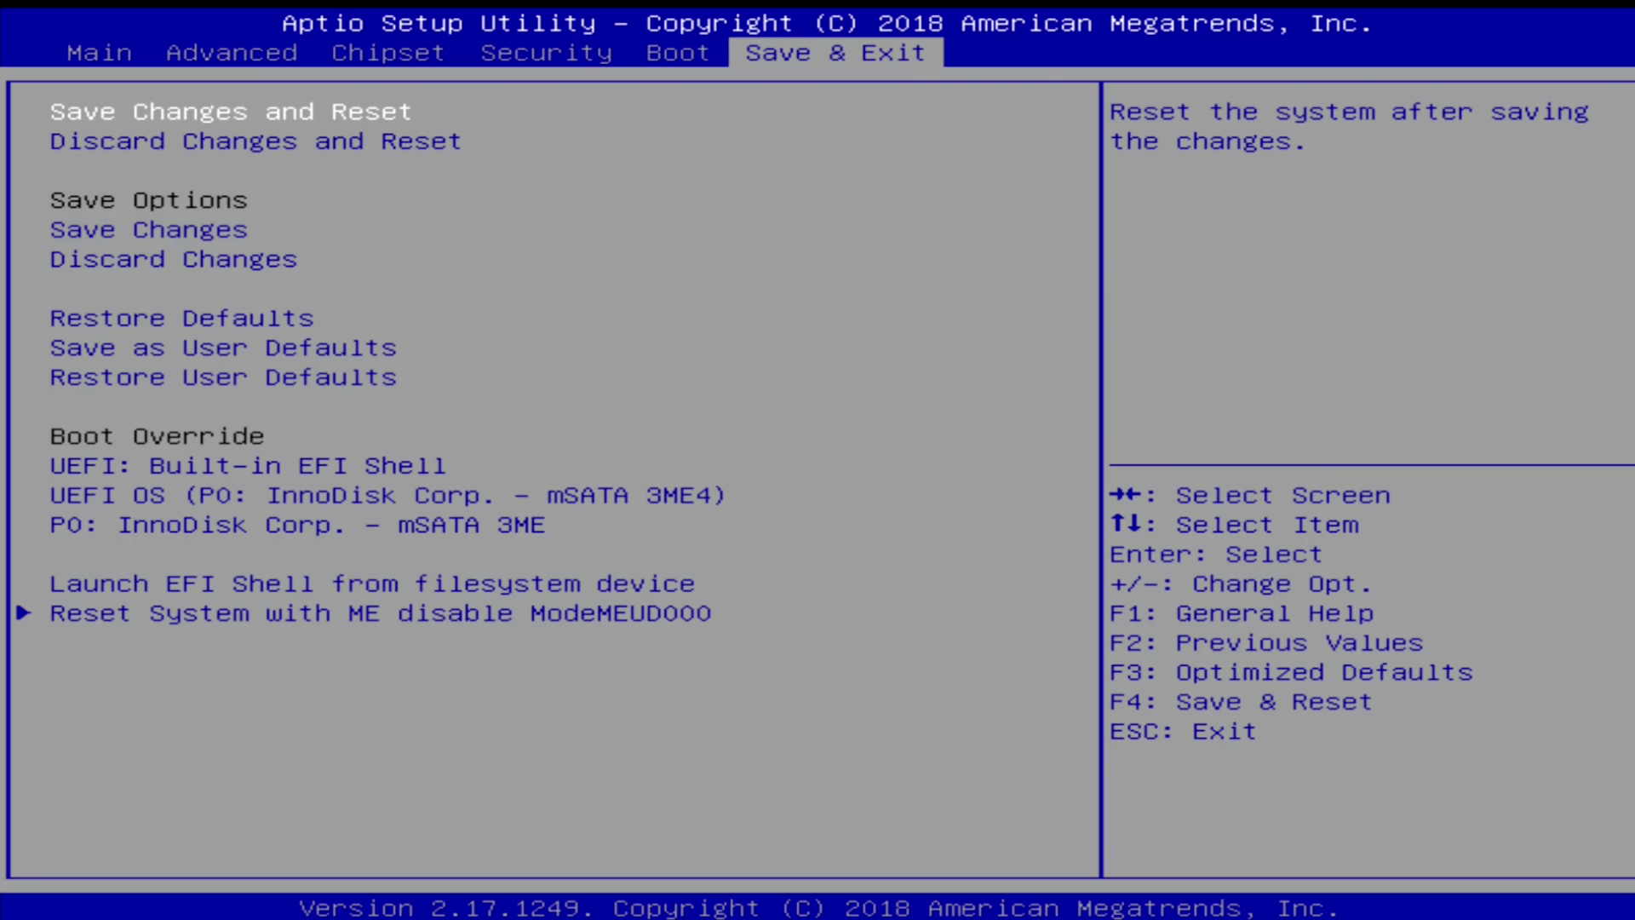
# Choose Save Changes and Reset to bring up the save-and-reset confirmation.
pyautogui.press('Return')
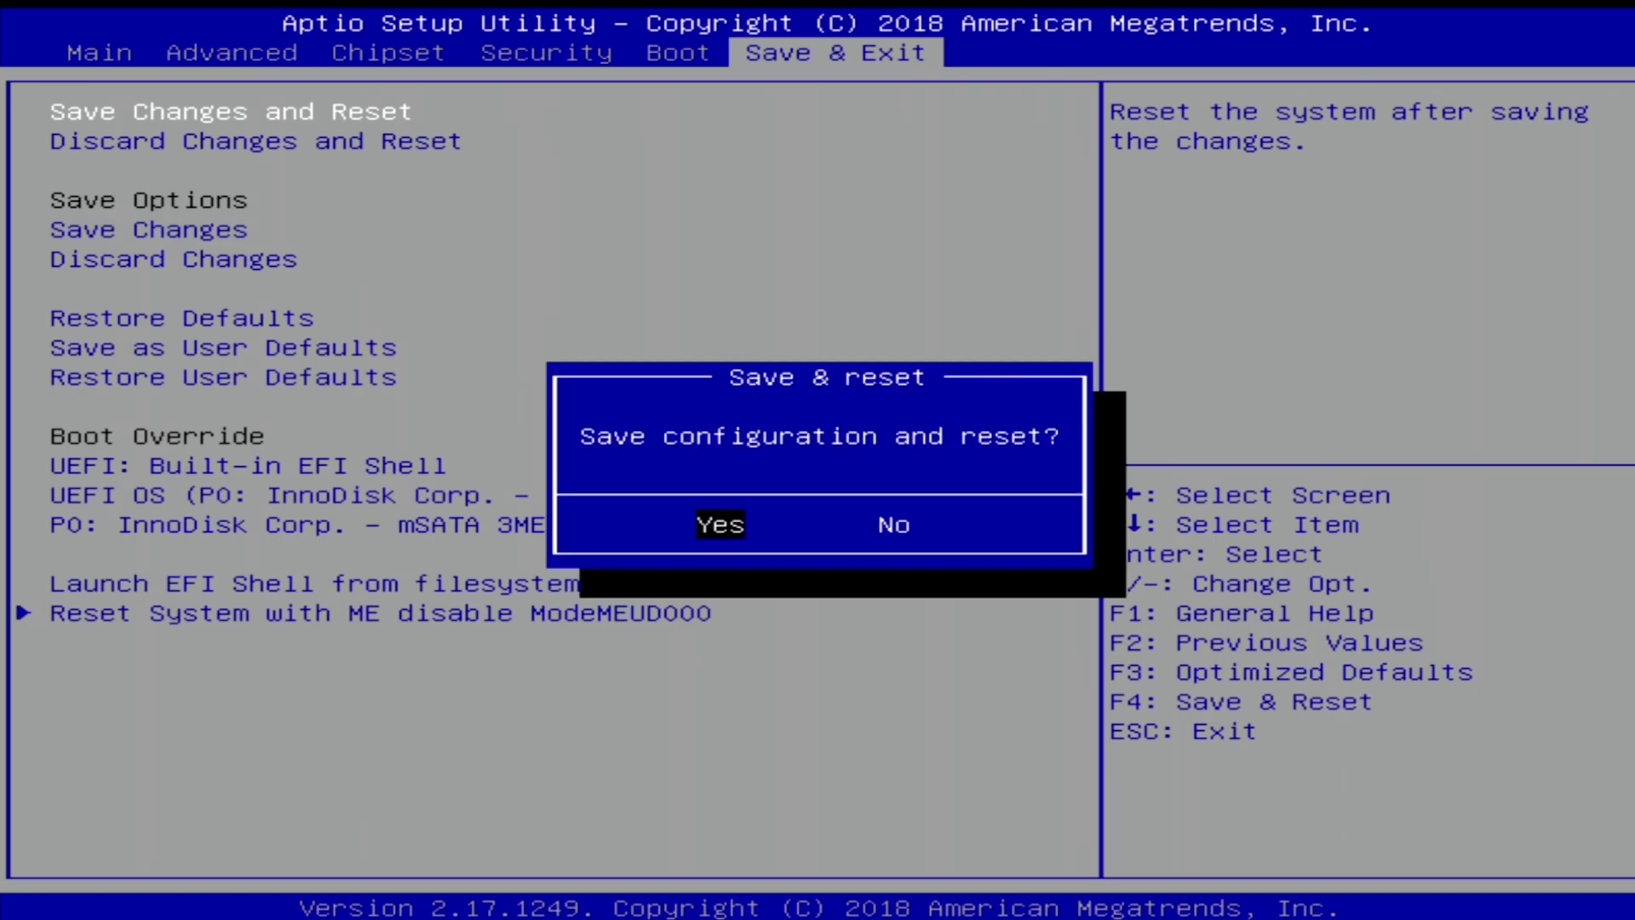